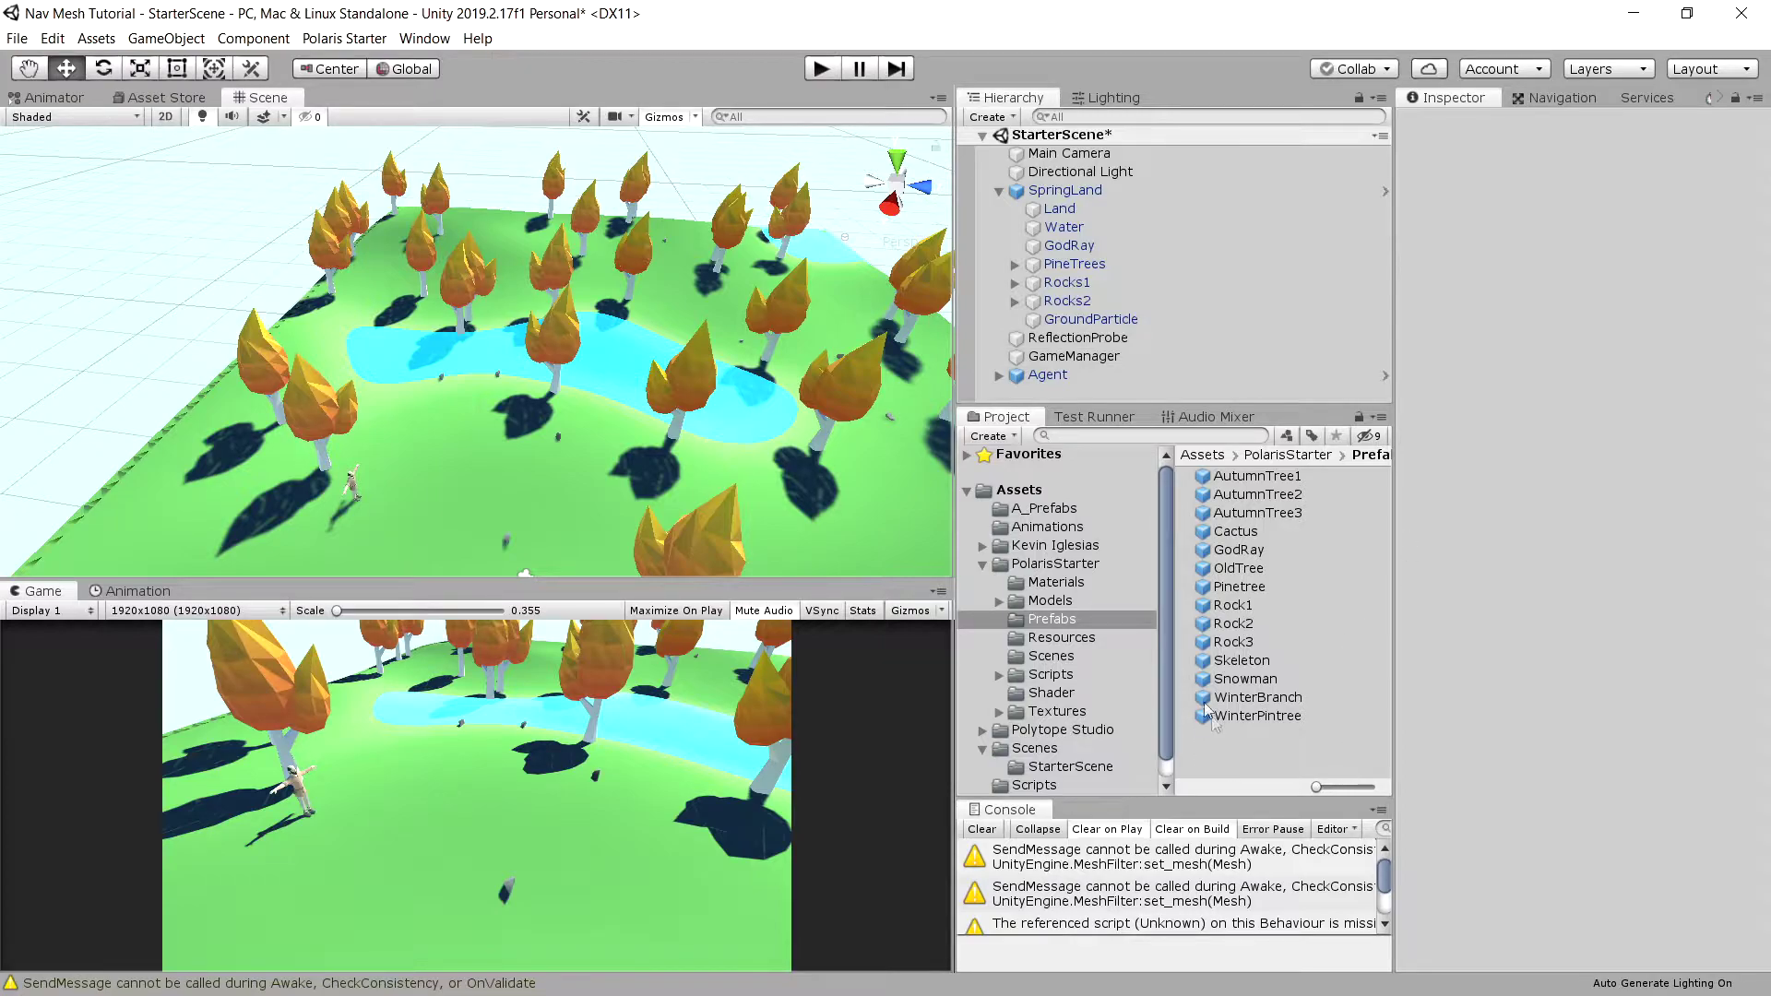
Step: Add the OldTree prefab from the PolarisStarter Prefabs folder to the scene
click(1083, 572)
click(1079, 624)
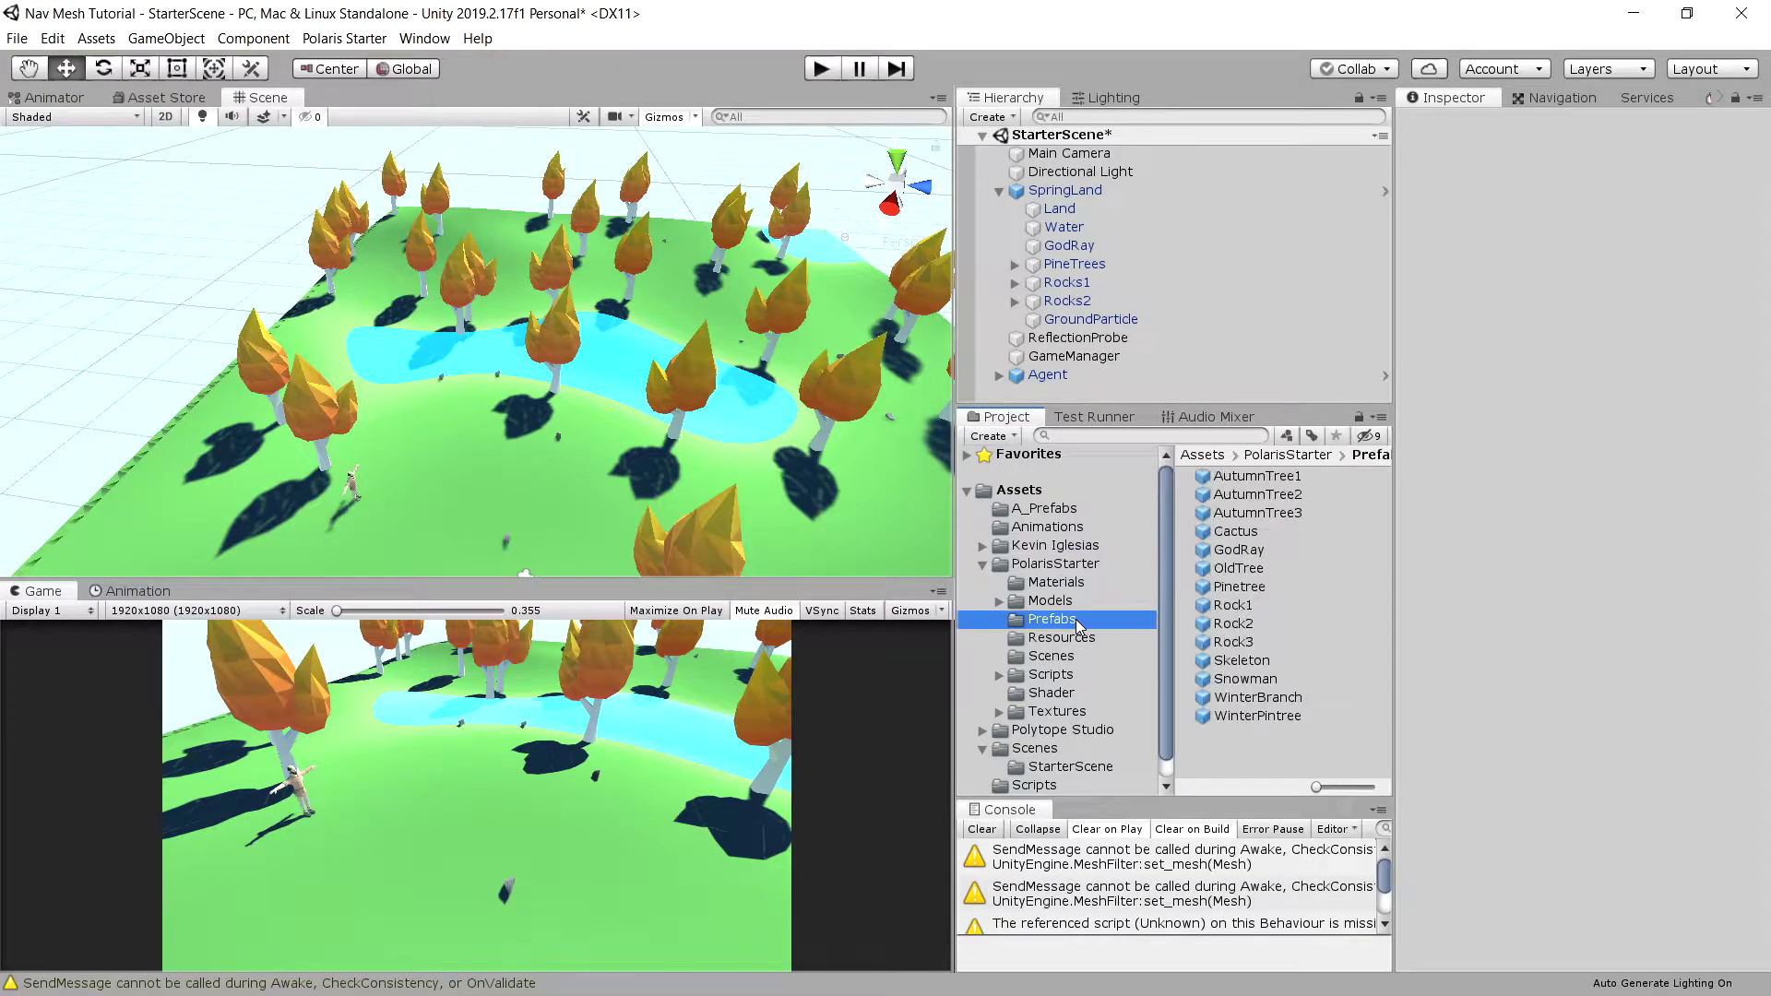
click(1236, 570)
drag(1236, 570, 1081, 396)
Step: Move OldTree onto the terrain near the agent, at about X 25.2, Y 3.98, Z -47.1
middle_drag(784, 364, 652, 466)
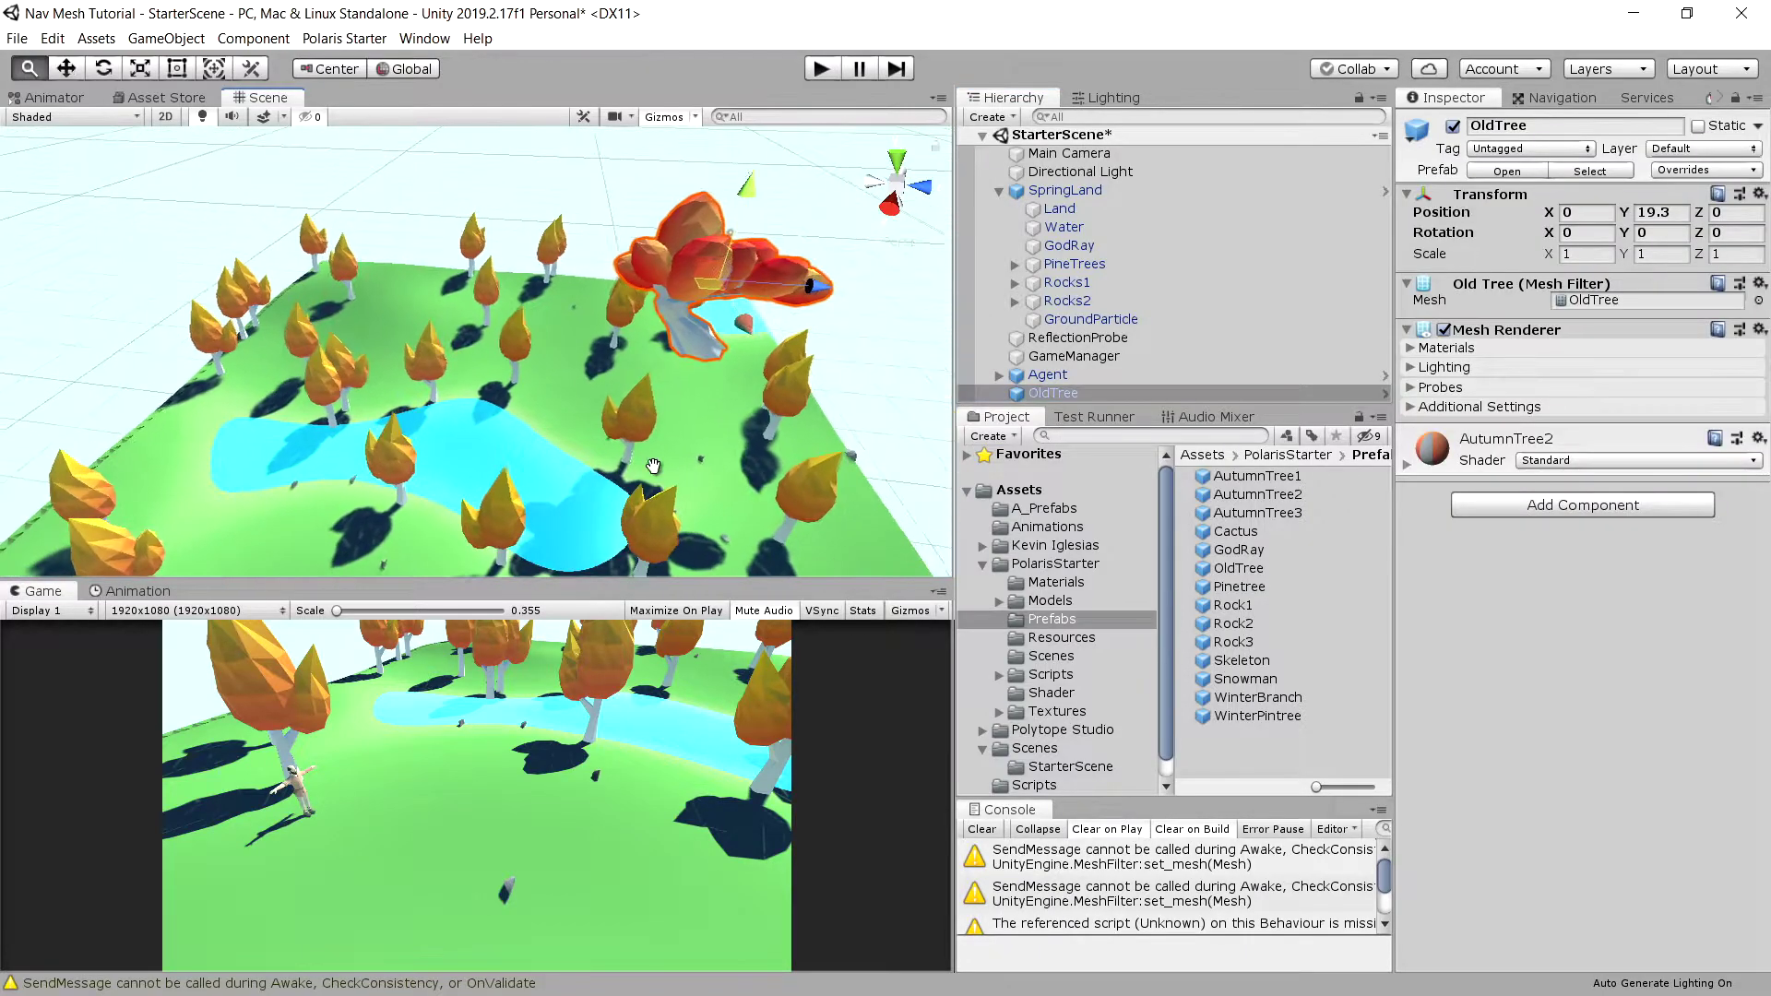
scroll(652, 466, down, 4)
drag(737, 316, 512, 293)
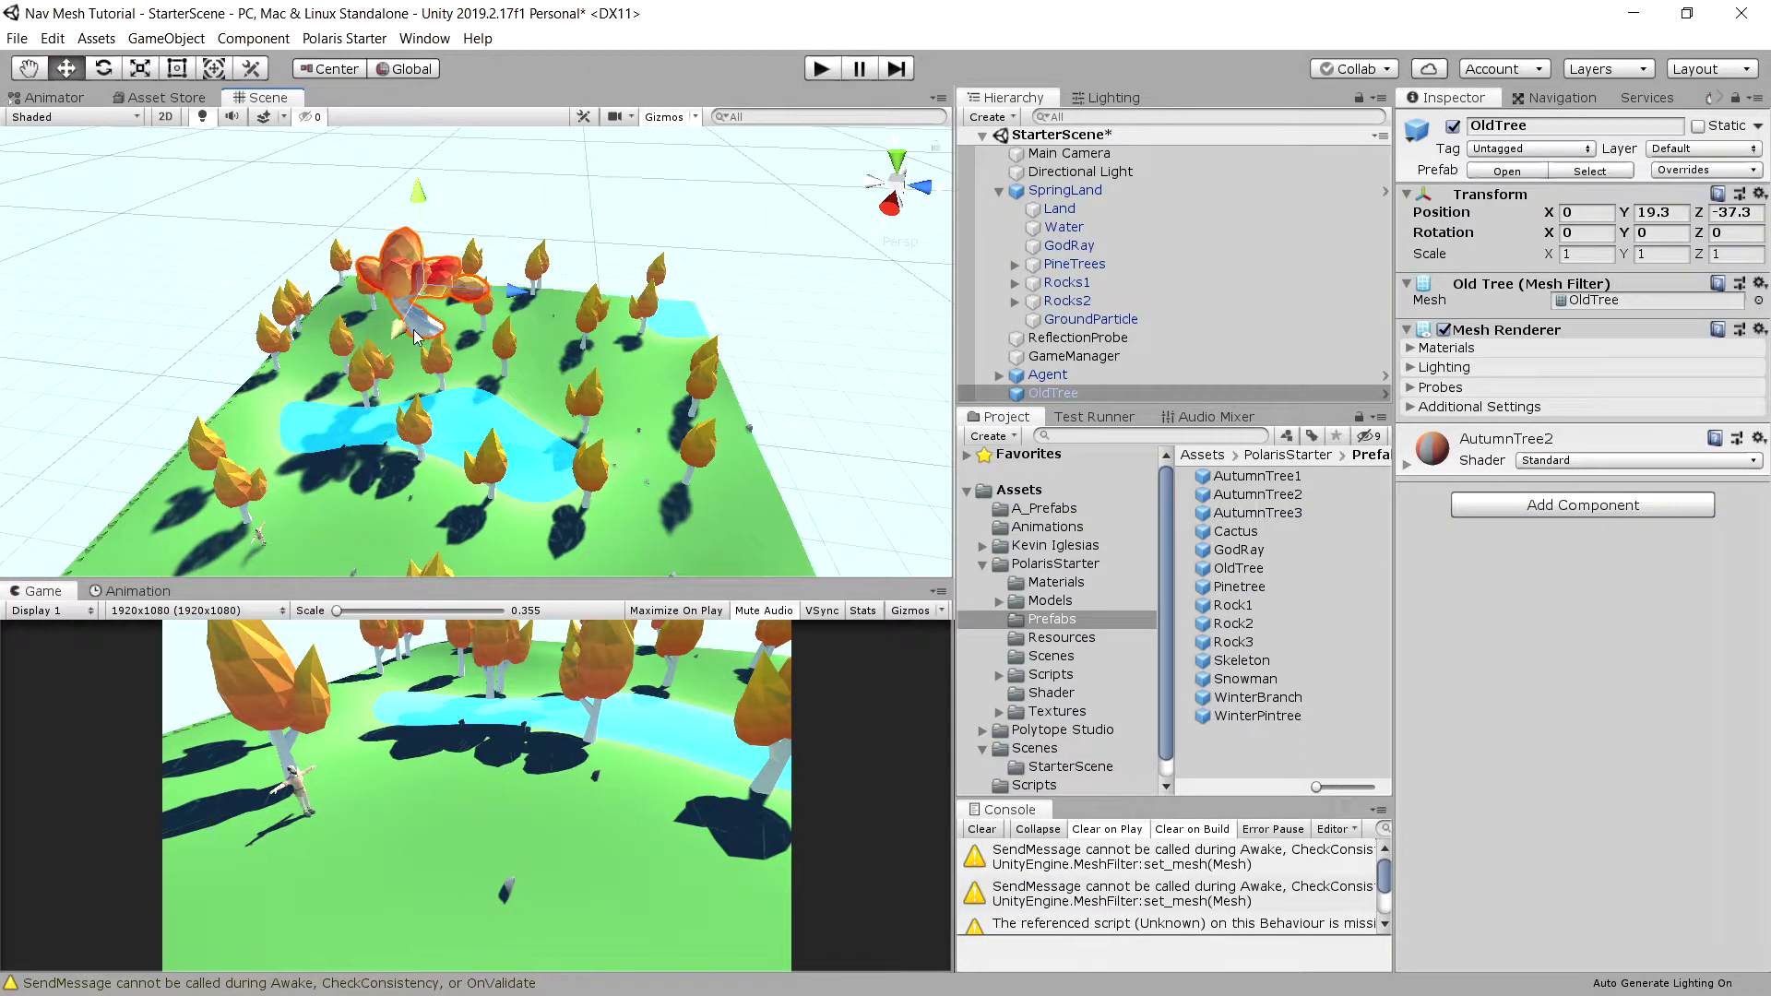
drag(401, 329, 317, 415)
scroll(317, 415, up, 2)
middle_drag(387, 516, 541, 347)
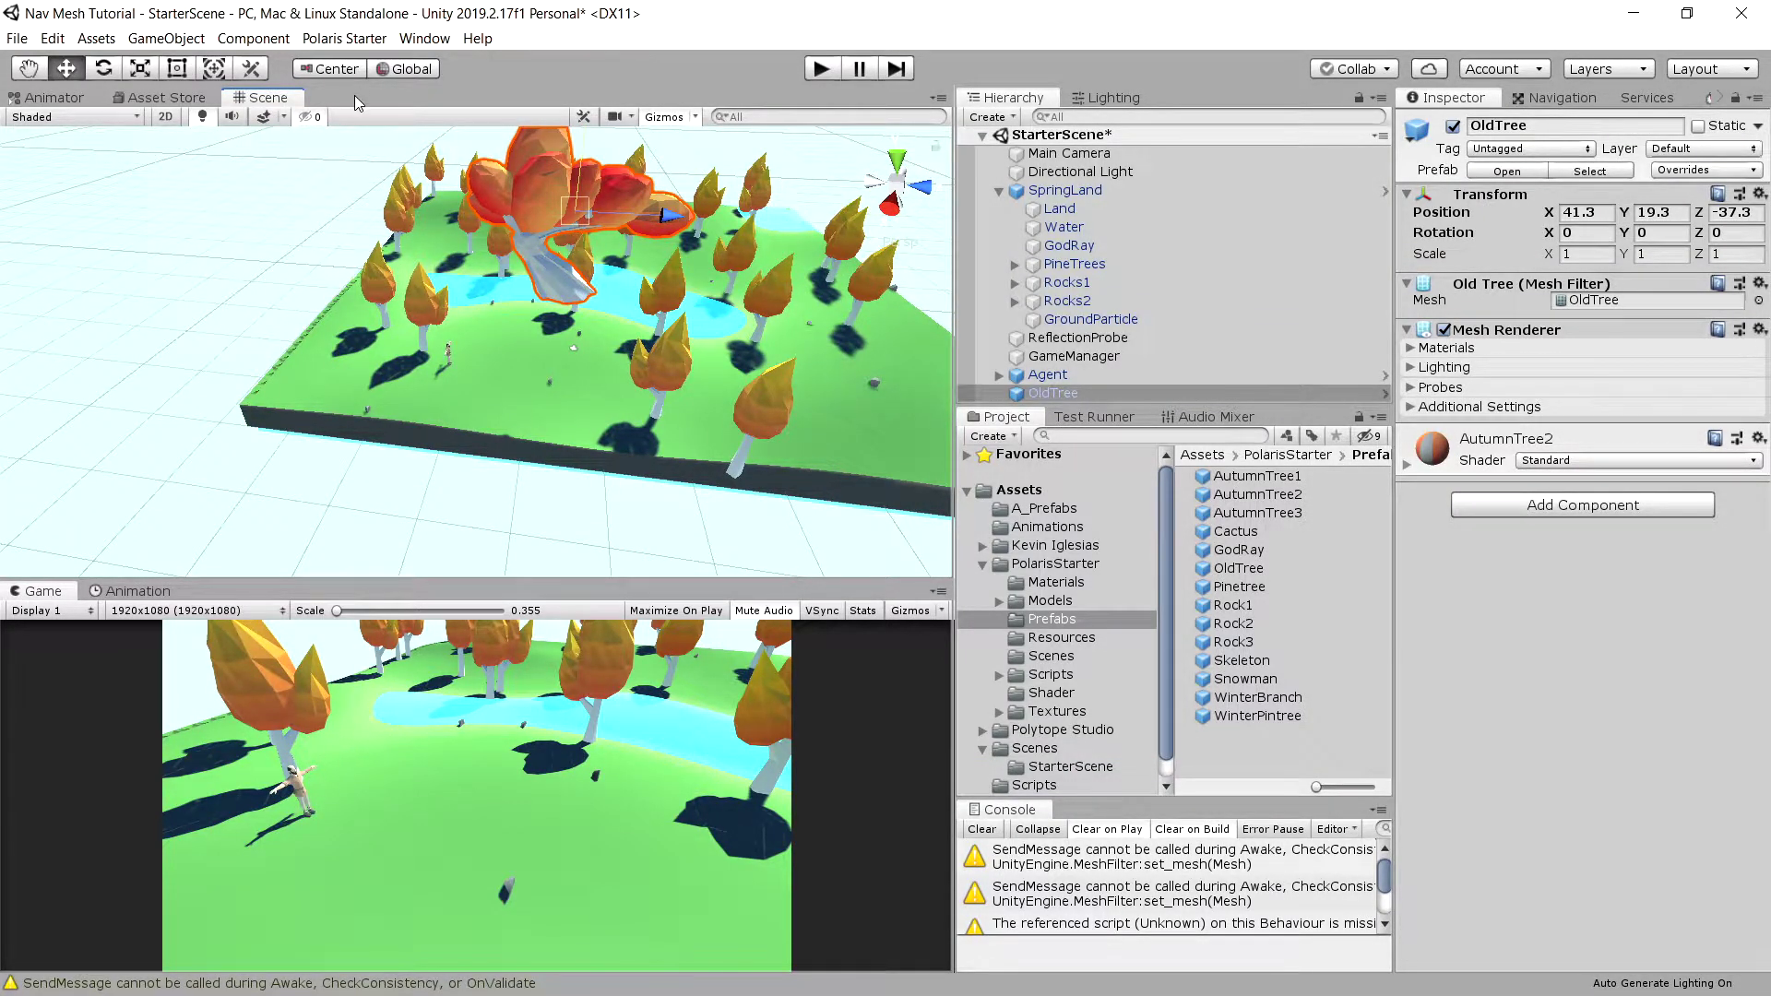
drag(574, 214, 501, 364)
middle_drag(501, 364, 559, 429)
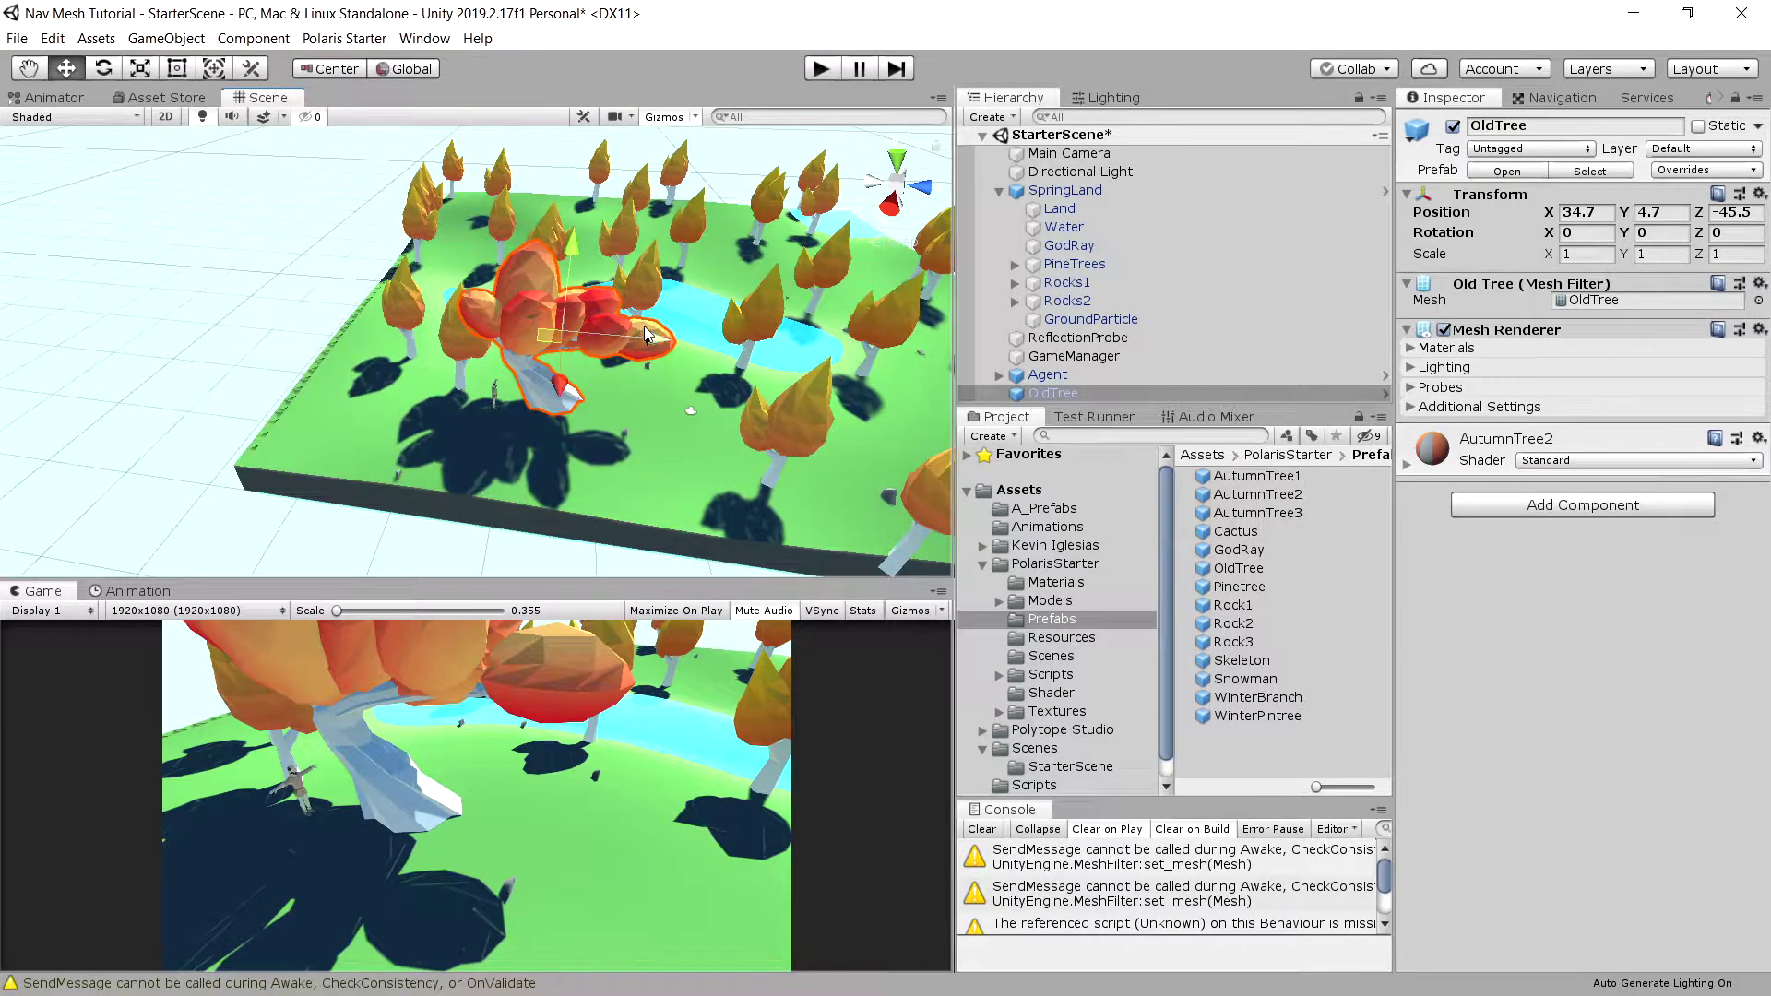
drag(655, 344, 552, 349)
scroll(625, 407, up, 15)
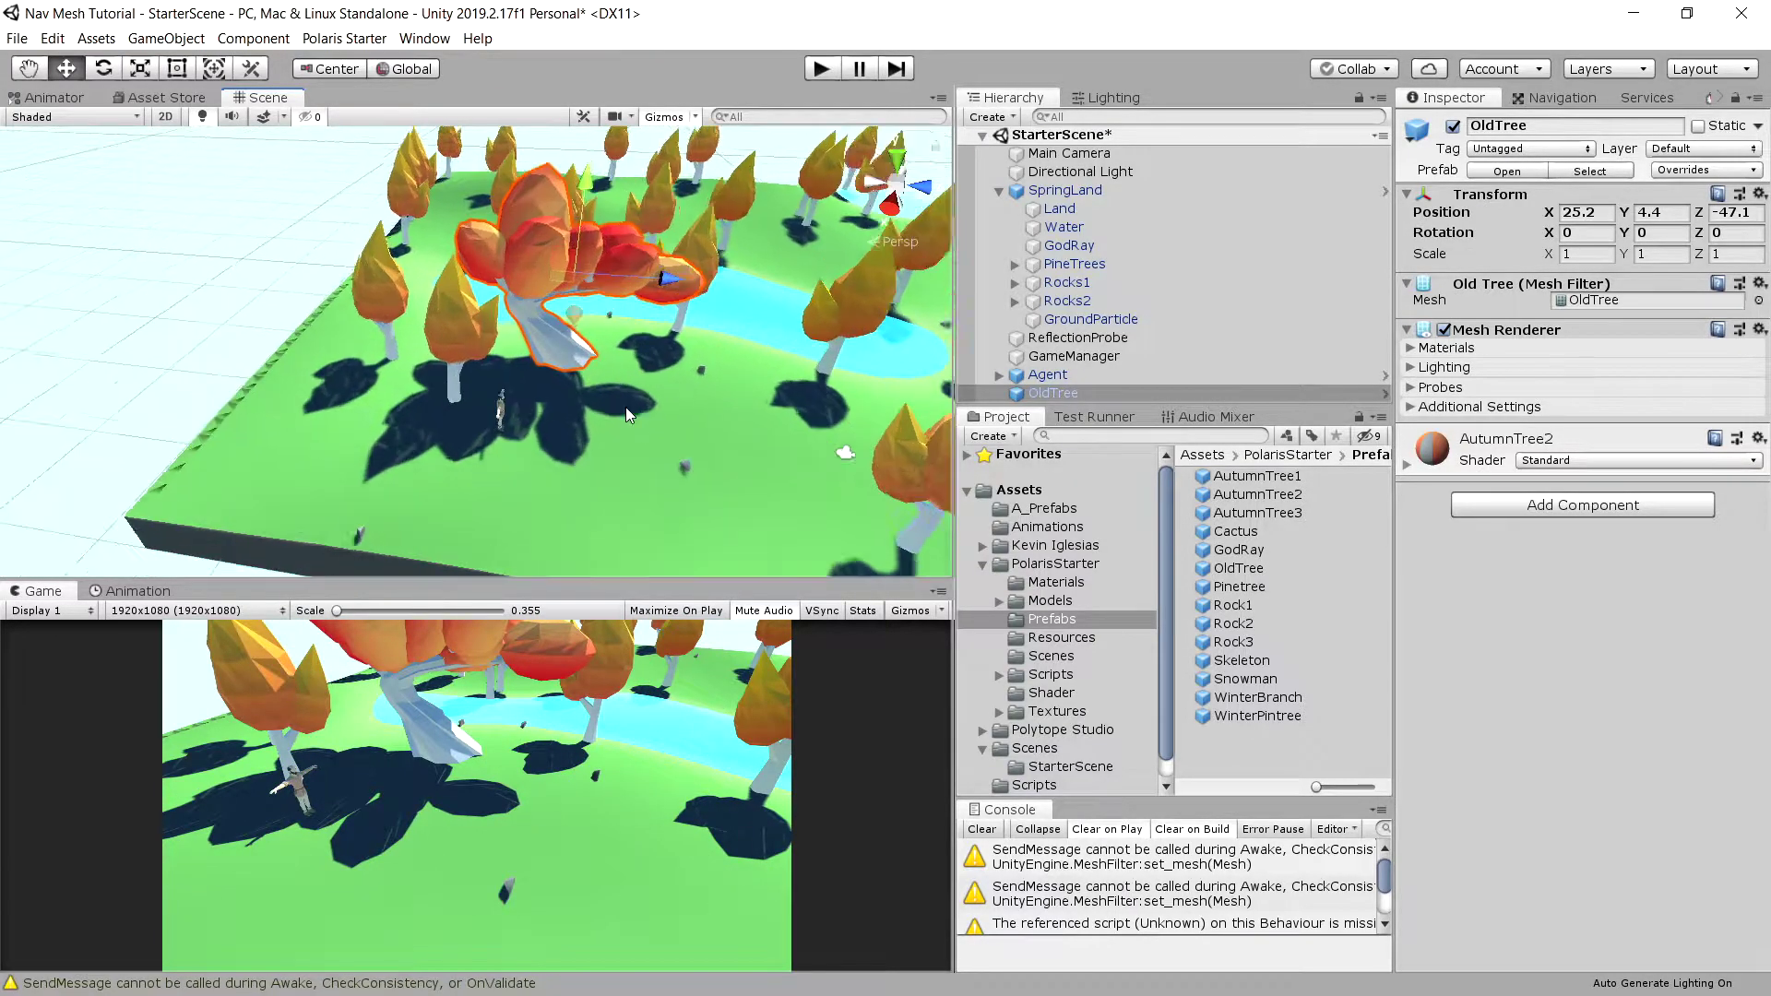
middle_drag(740, 435, 708, 426)
alt+right_drag(708, 426, 585, 415)
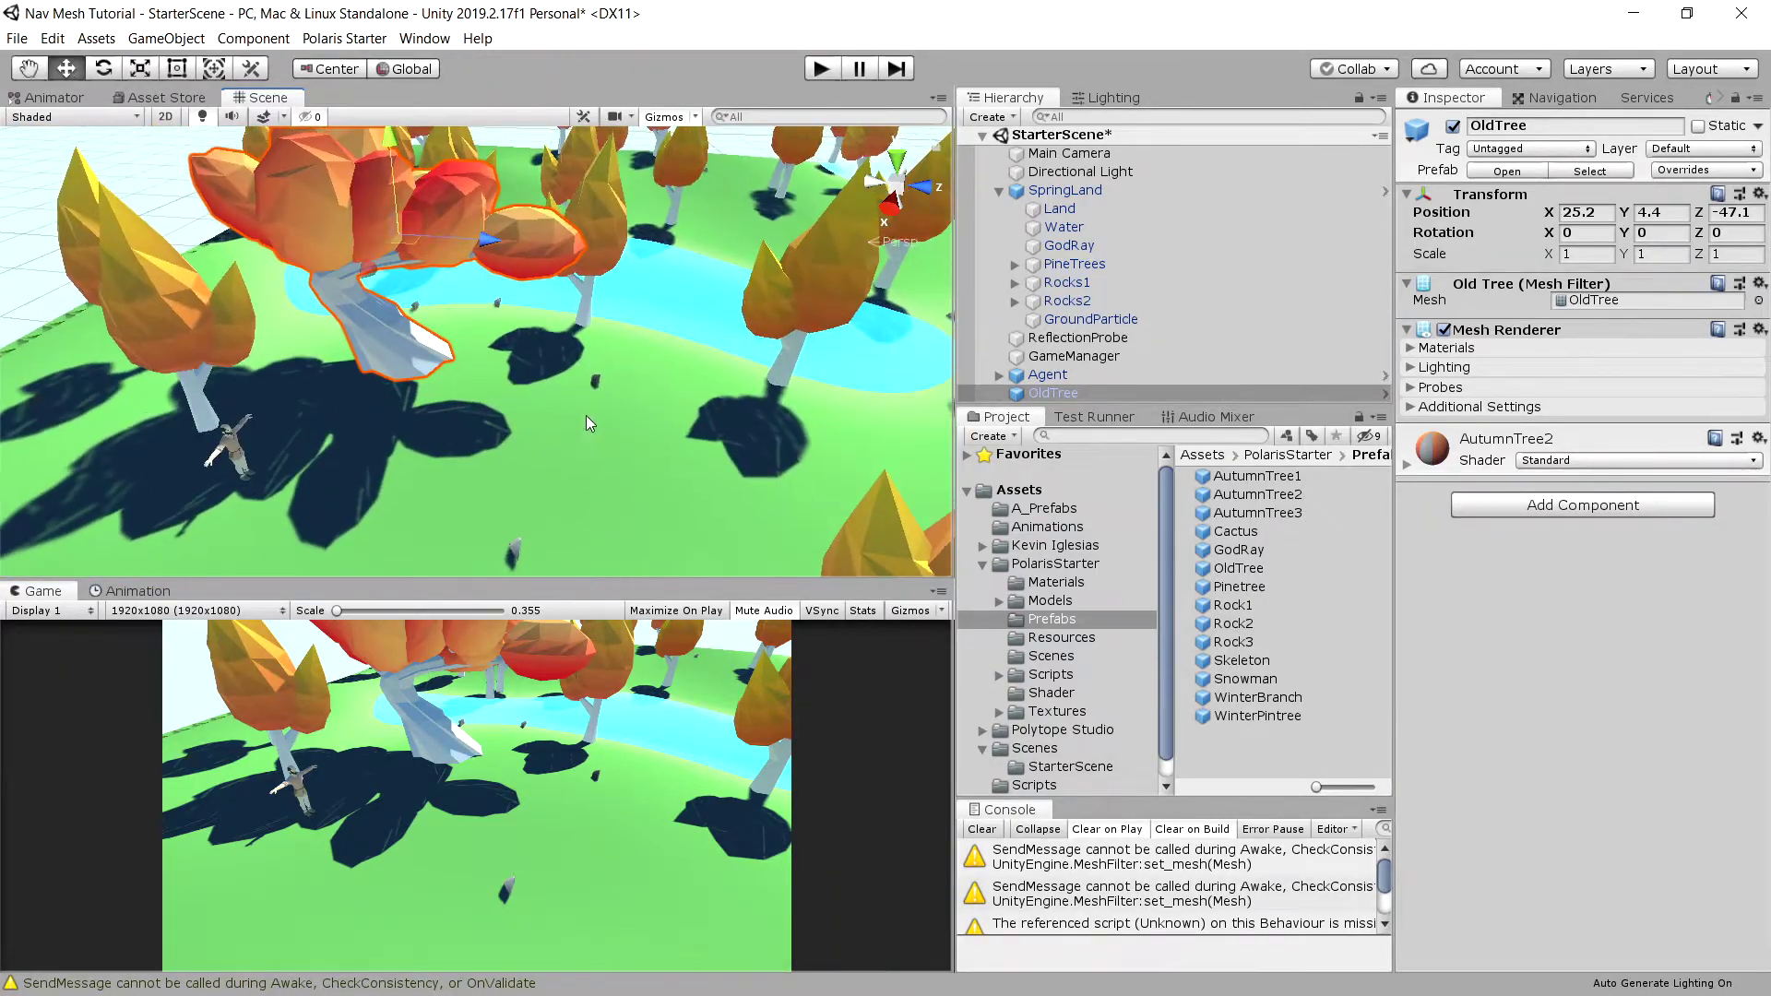
drag(385, 145, 393, 153)
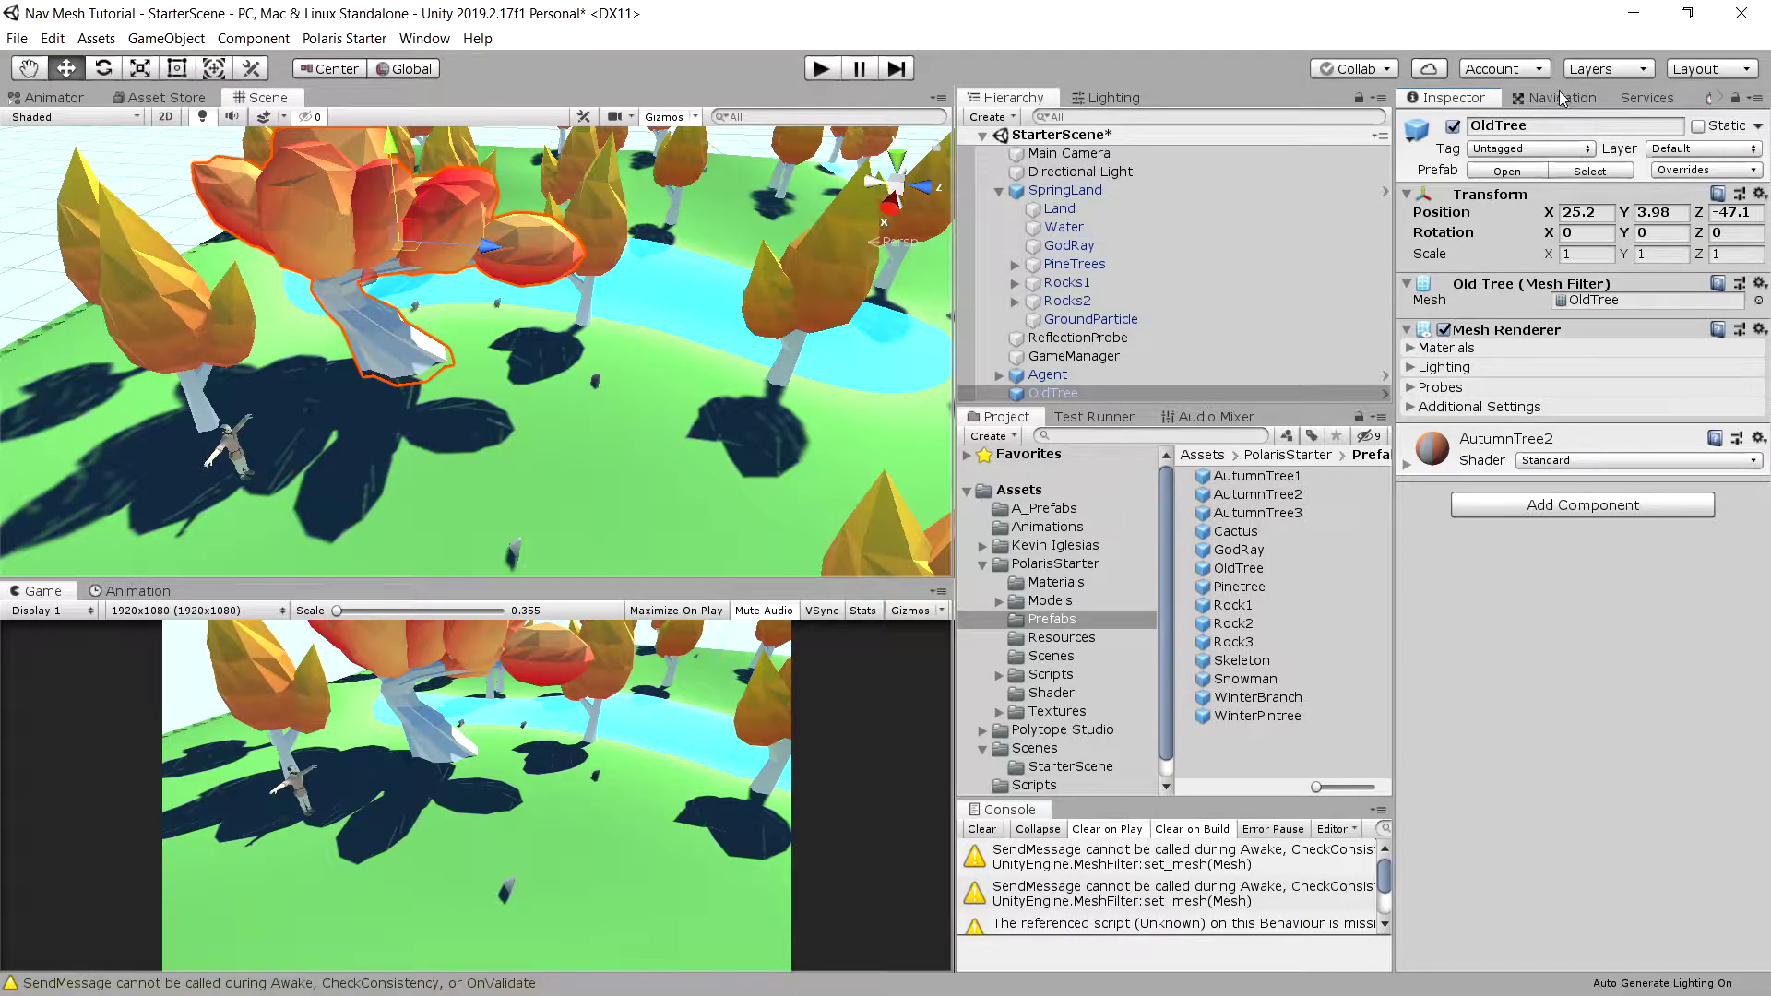
Step: Add a Nav Mesh Obstacle component to OldTree and enable Carve
click(1581, 505)
text(nav)
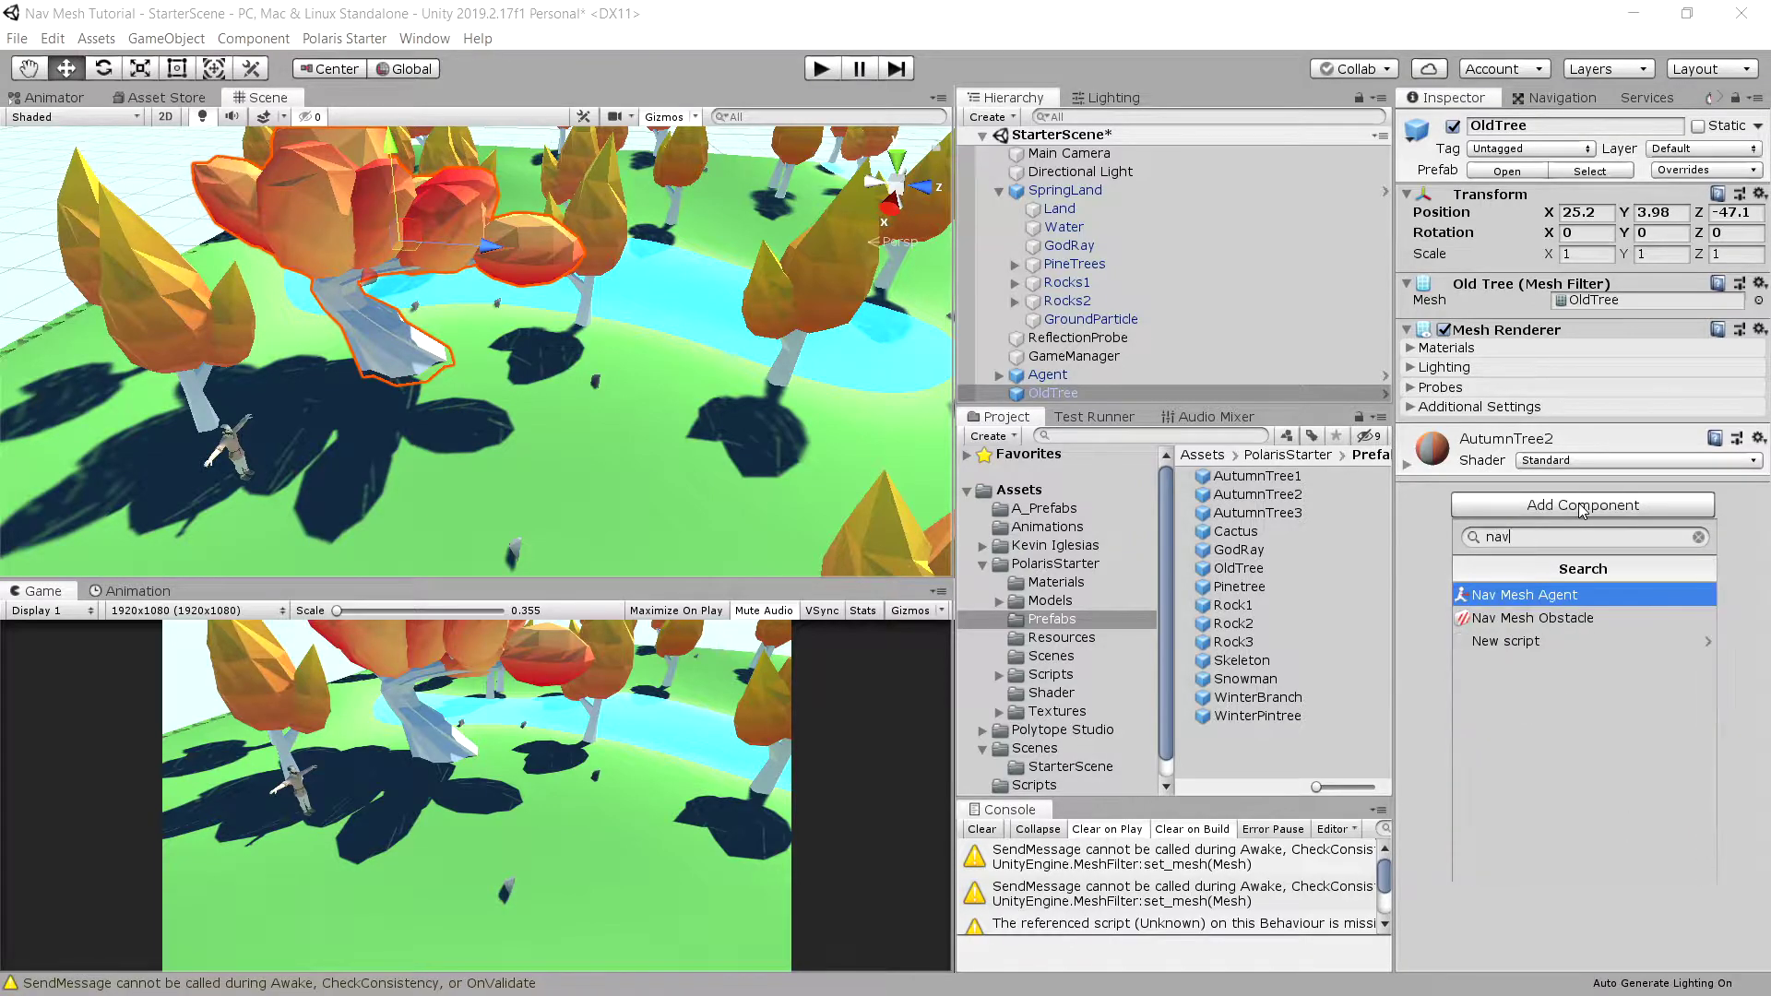
click(1574, 620)
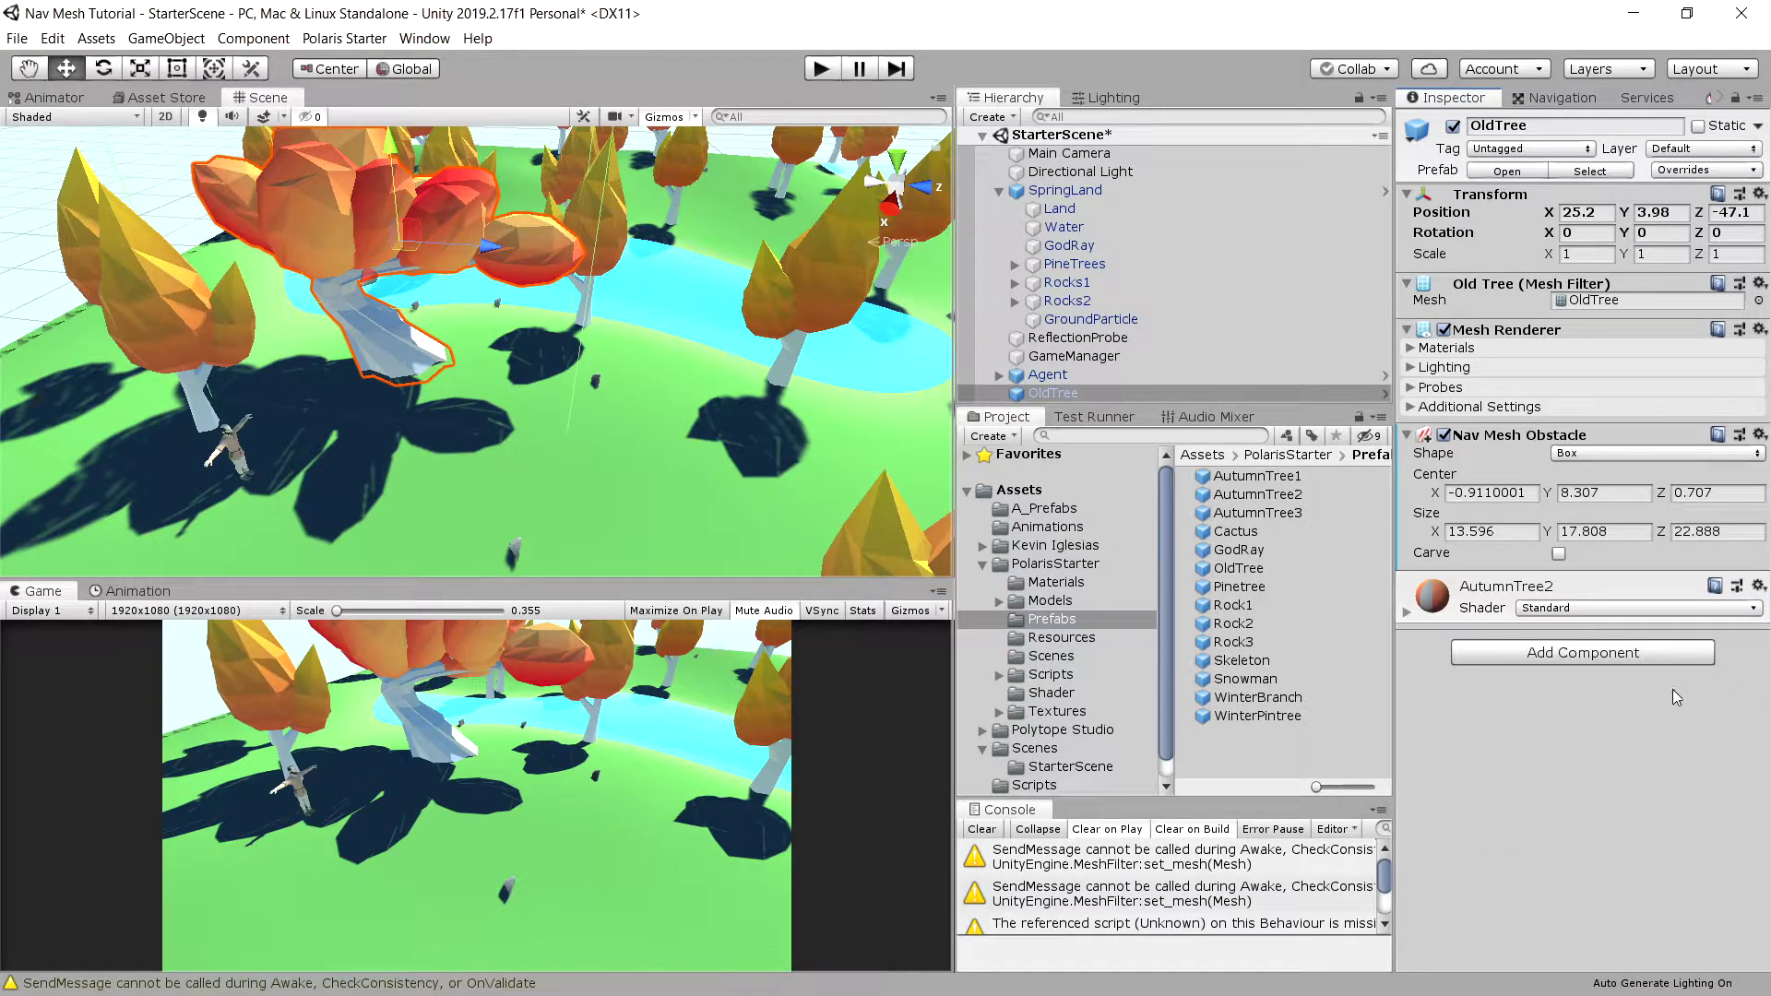
click(1407, 613)
click(1406, 613)
click(1432, 557)
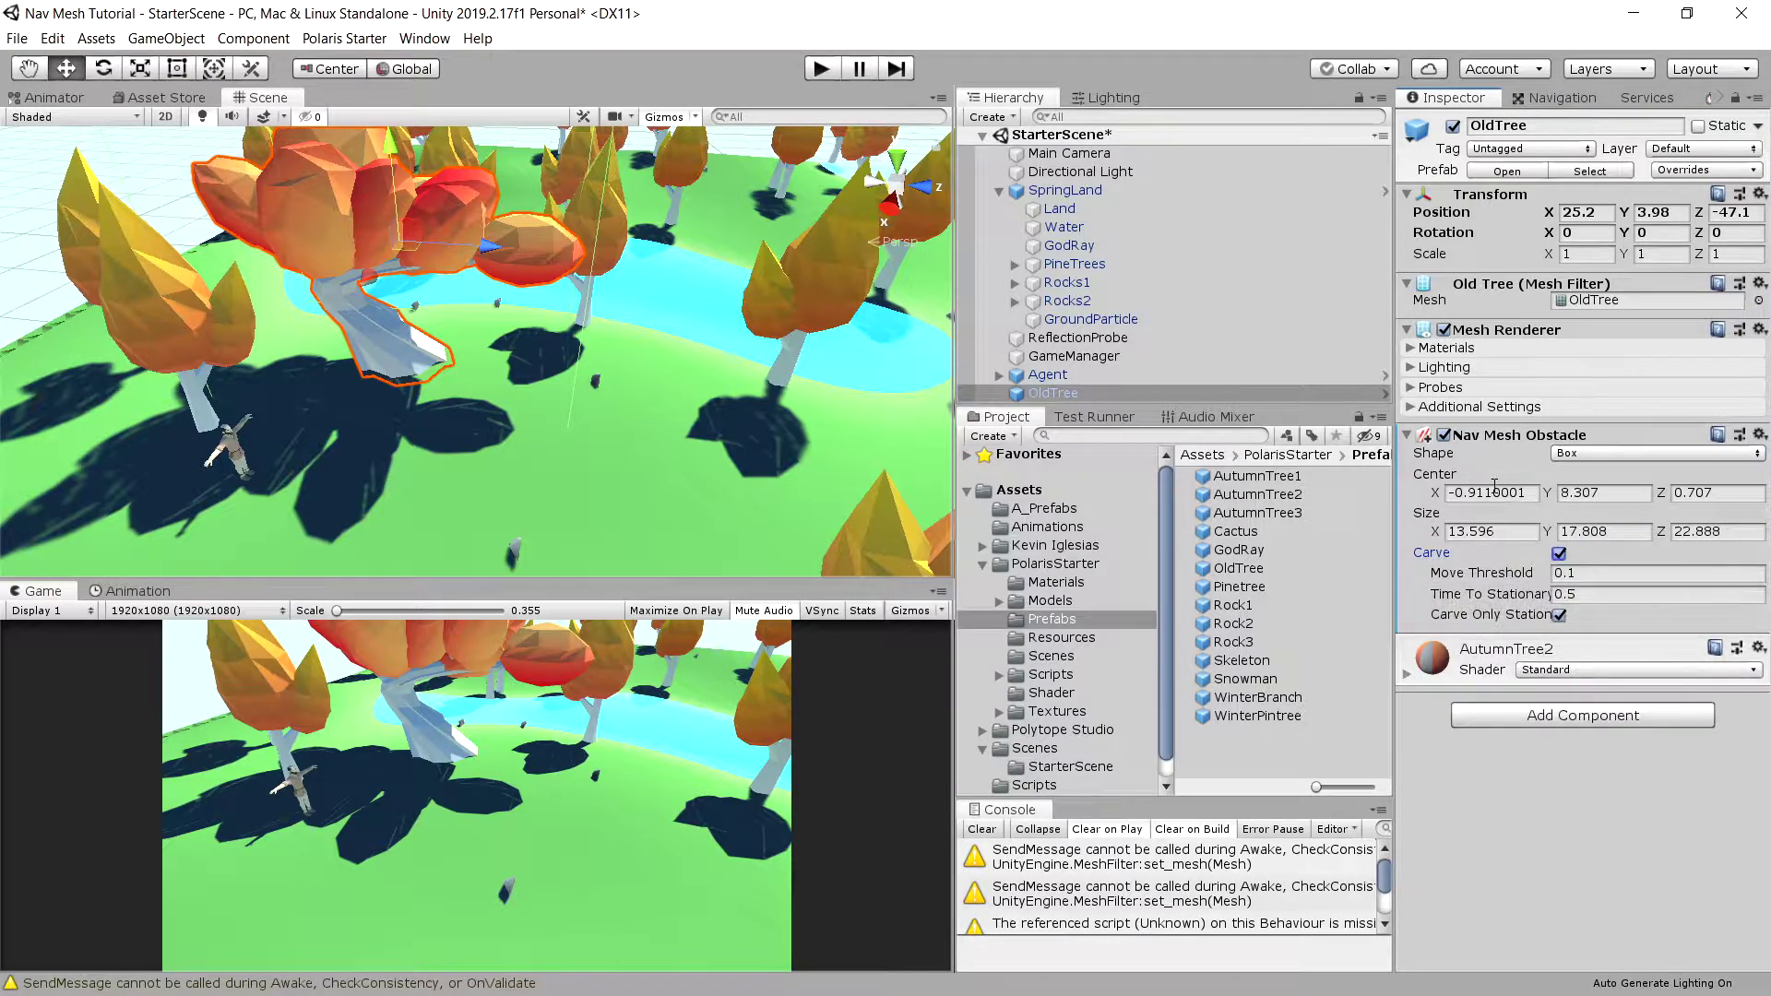
Step: Try reducing OldTree's obstacle Size Y to 12.39, and undo the change
scroll(465, 448, up, 1)
right_drag(450, 443, 388, 434)
scroll(637, 429, down, 2)
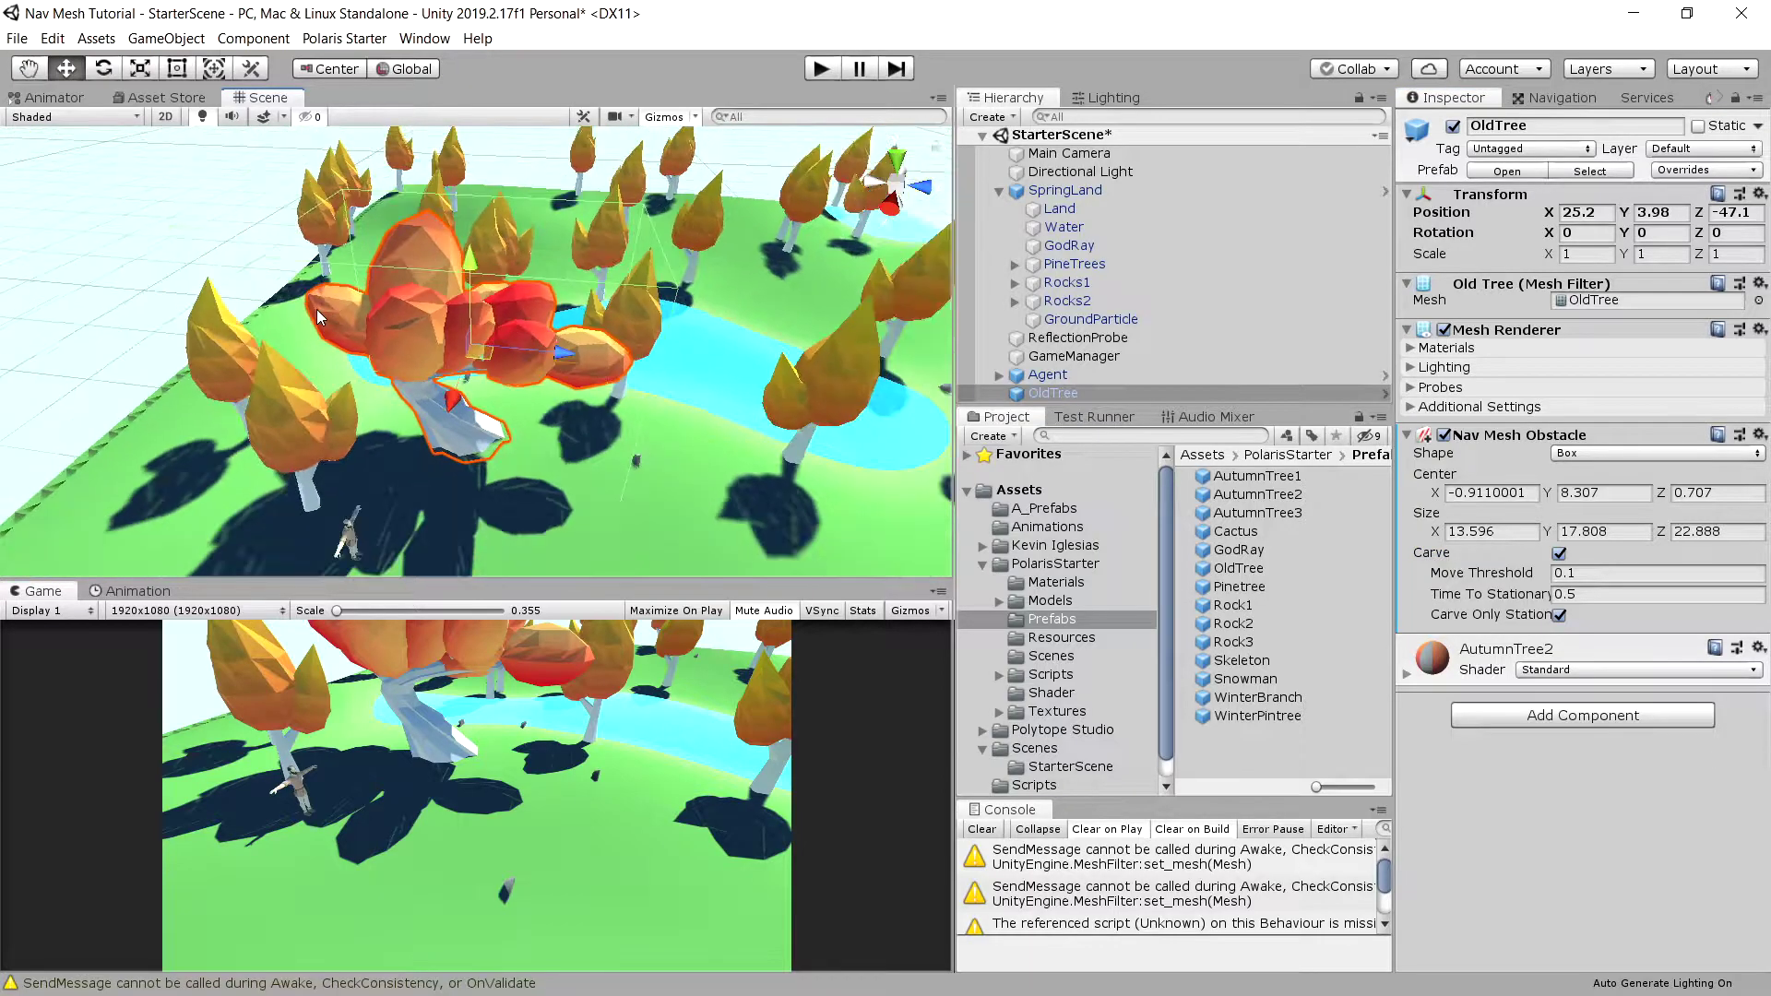
right_drag(627, 424, 511, 395)
alt+drag(511, 394, 350, 387)
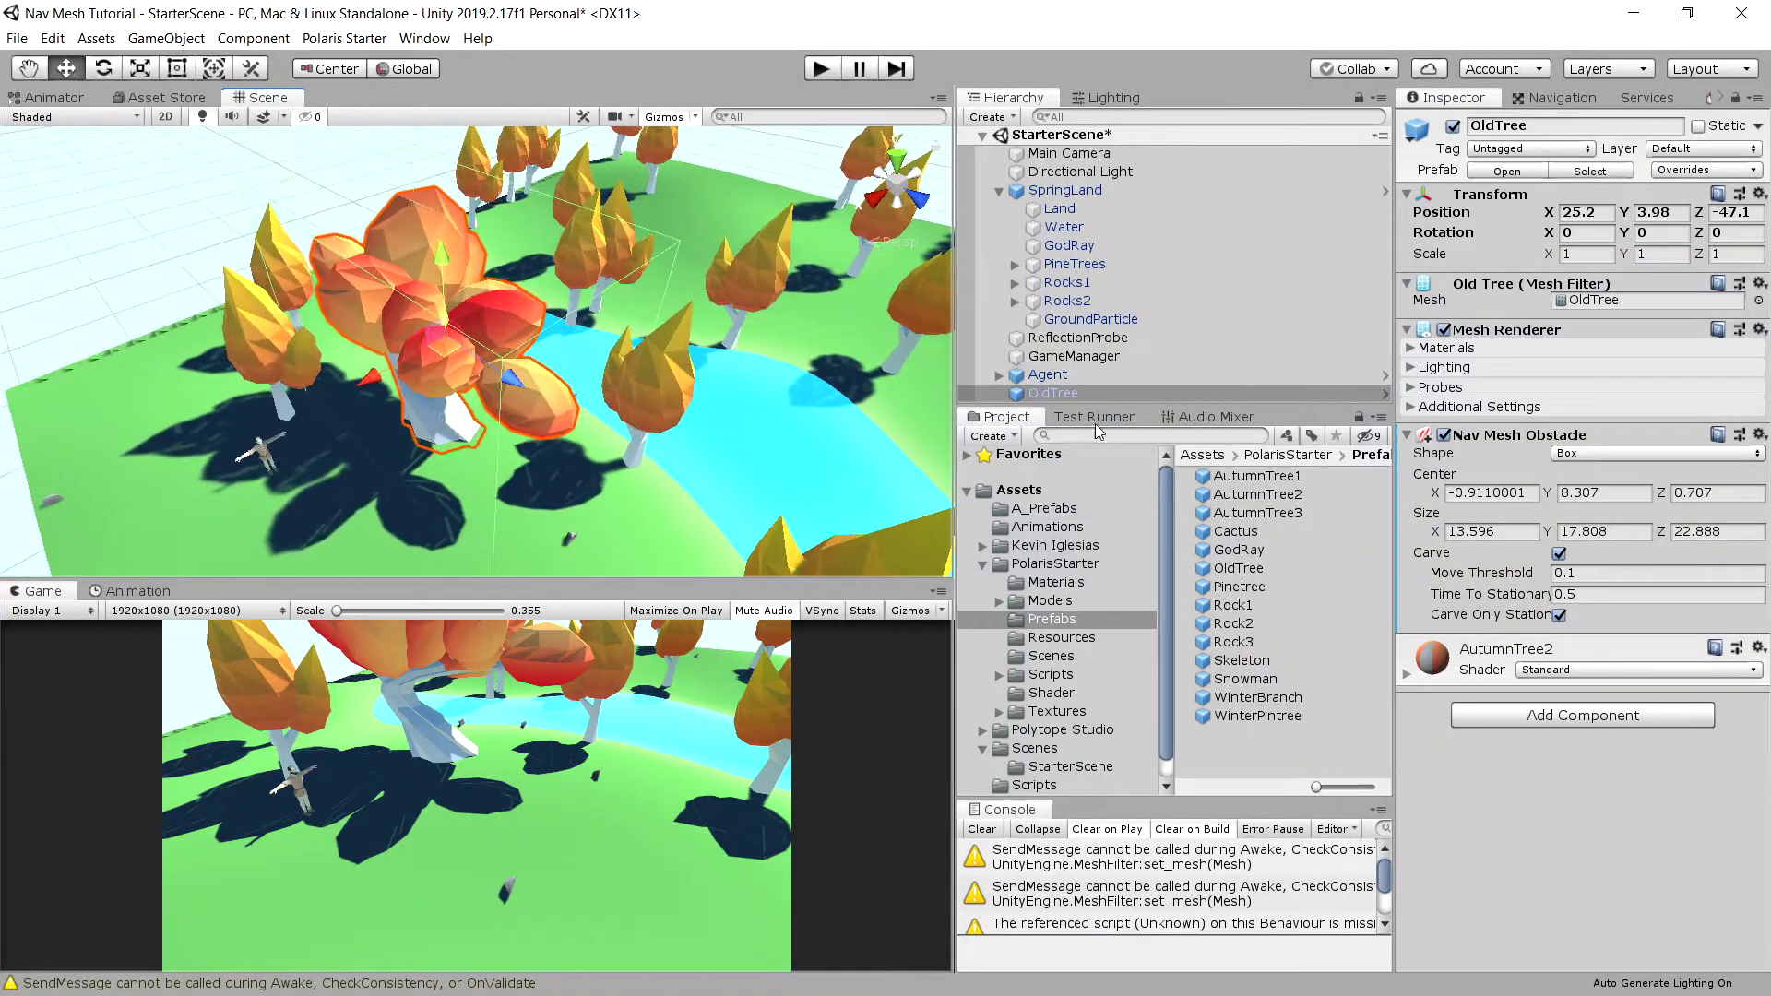
click(1569, 533)
text(13.14)
drag(1363, 534, 1341, 535)
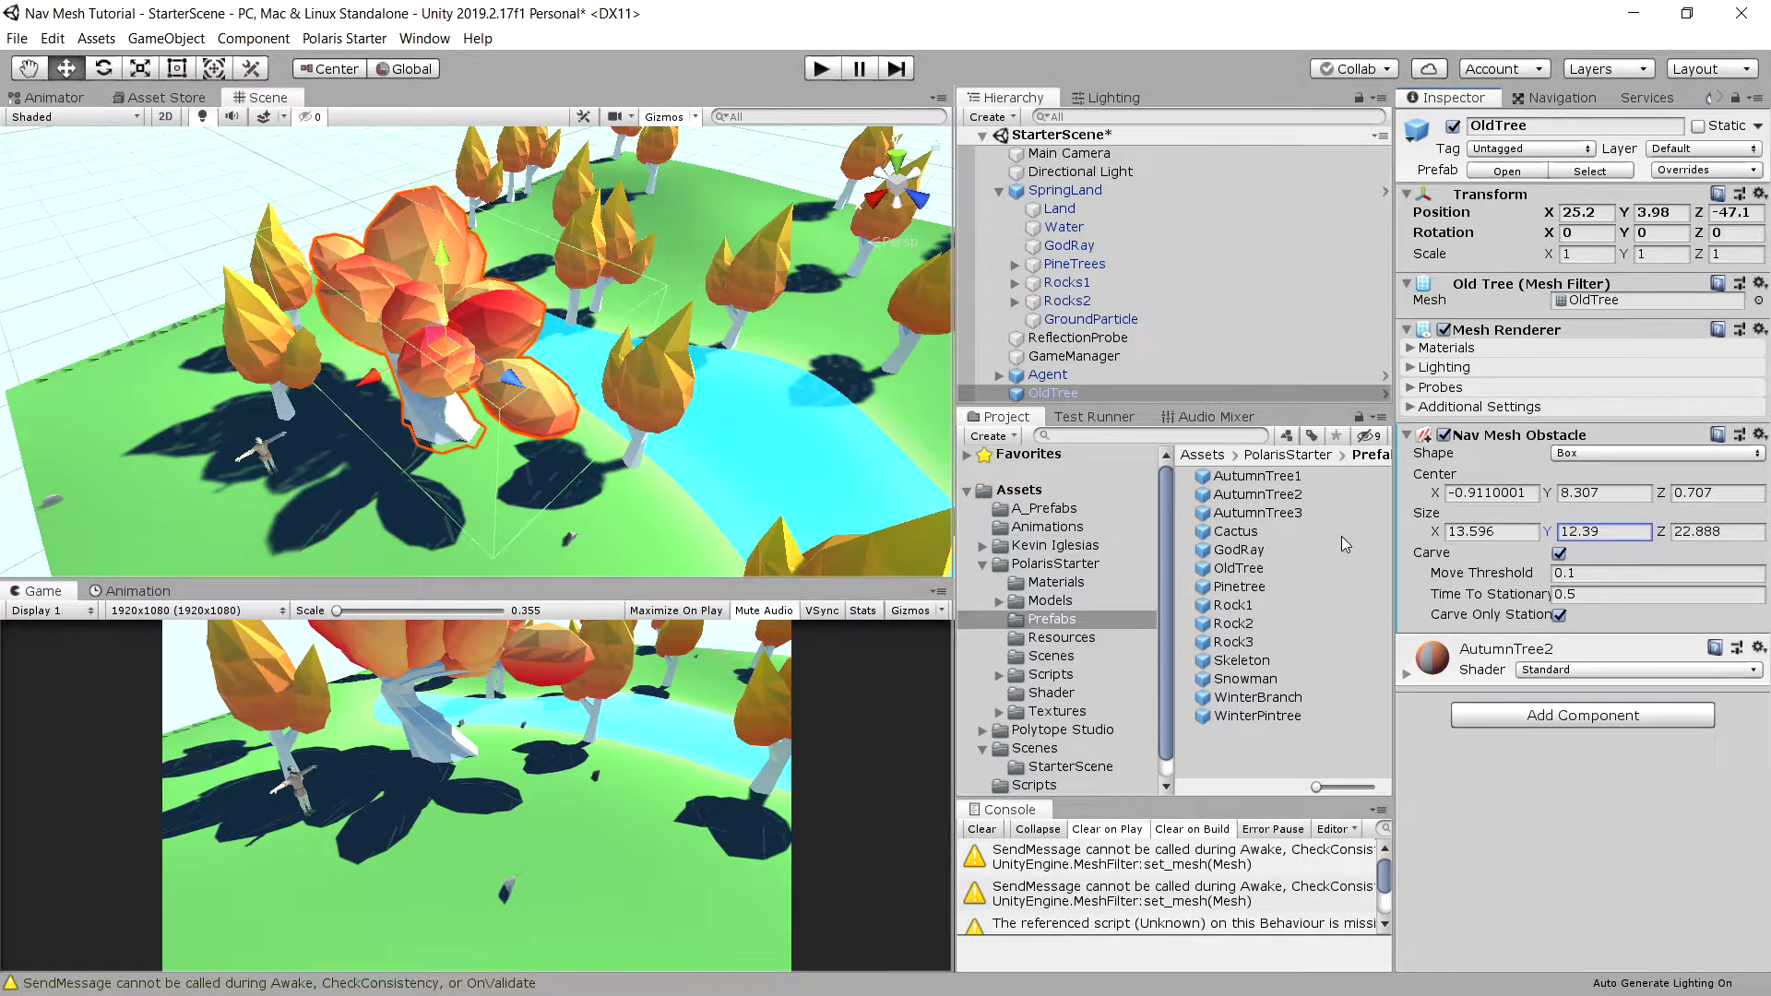
key(ctrl+z)
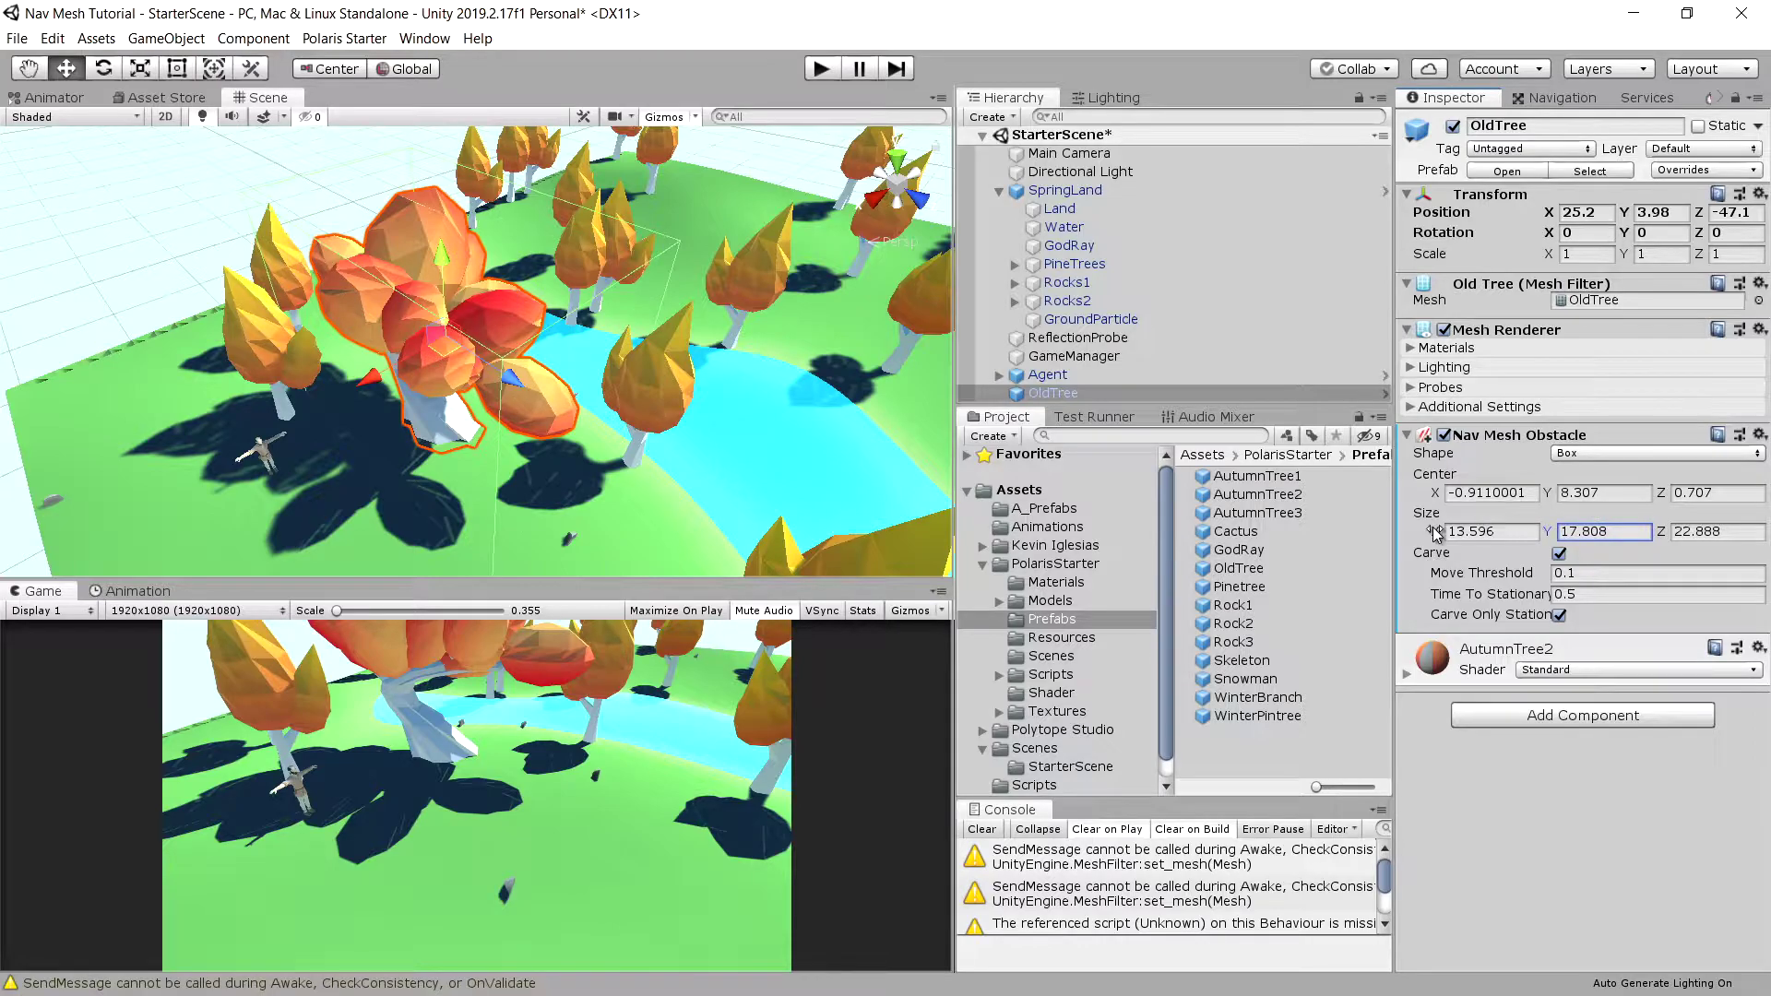
Step: Narrow OldTree's obstacle box around the trunk with Size X 4.8 and Size Z 5.2
click(1492, 531)
text(1.4)
drag(1341, 533, 1358, 531)
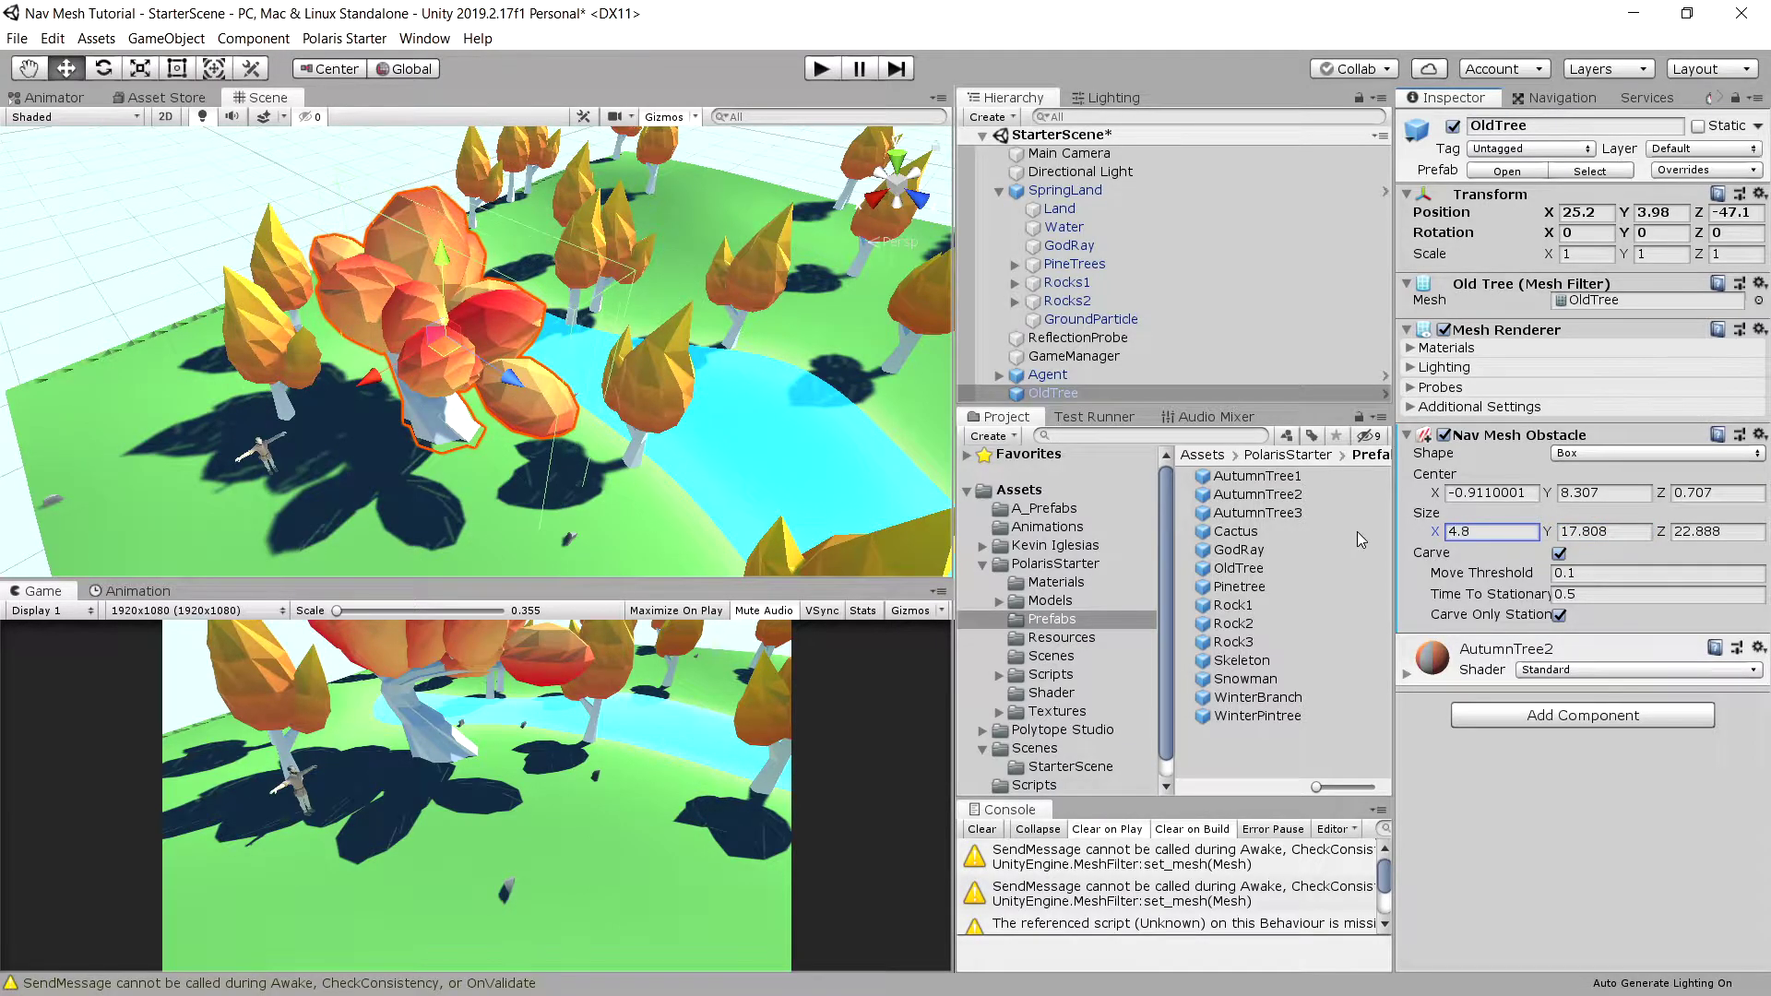
click(1695, 531)
text(5.2)
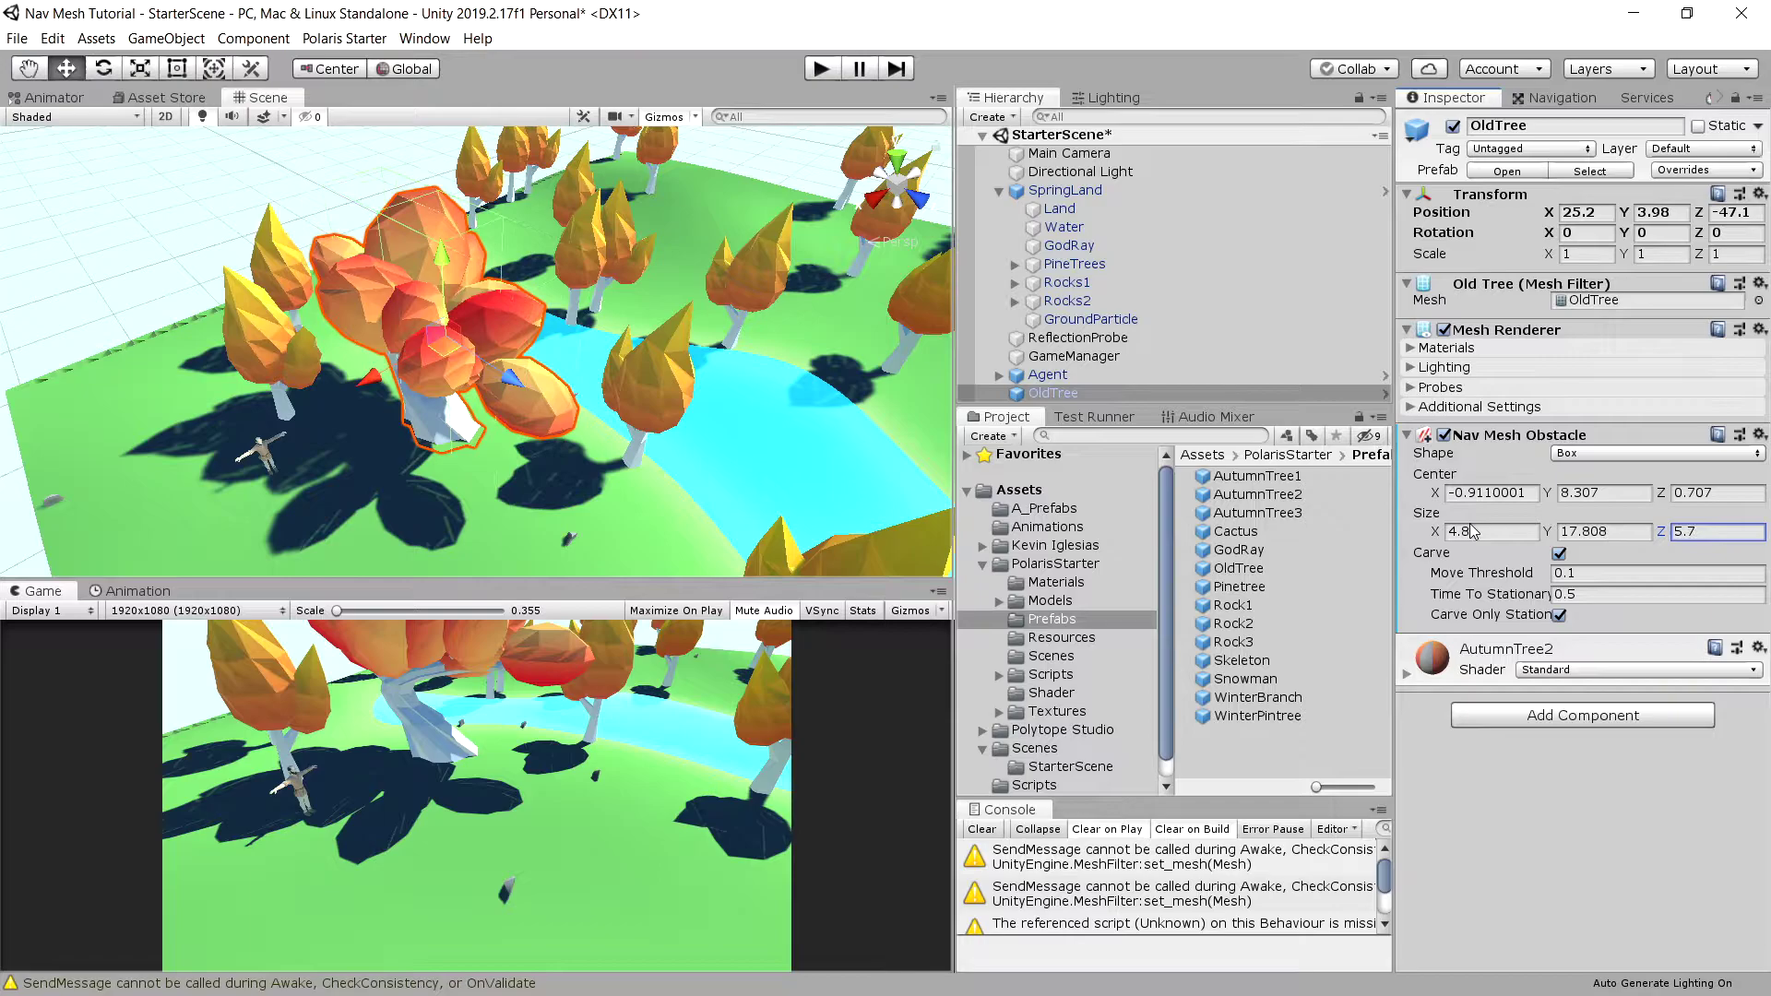
scroll(567, 458, up, 5)
middle_drag(568, 458, 651, 417)
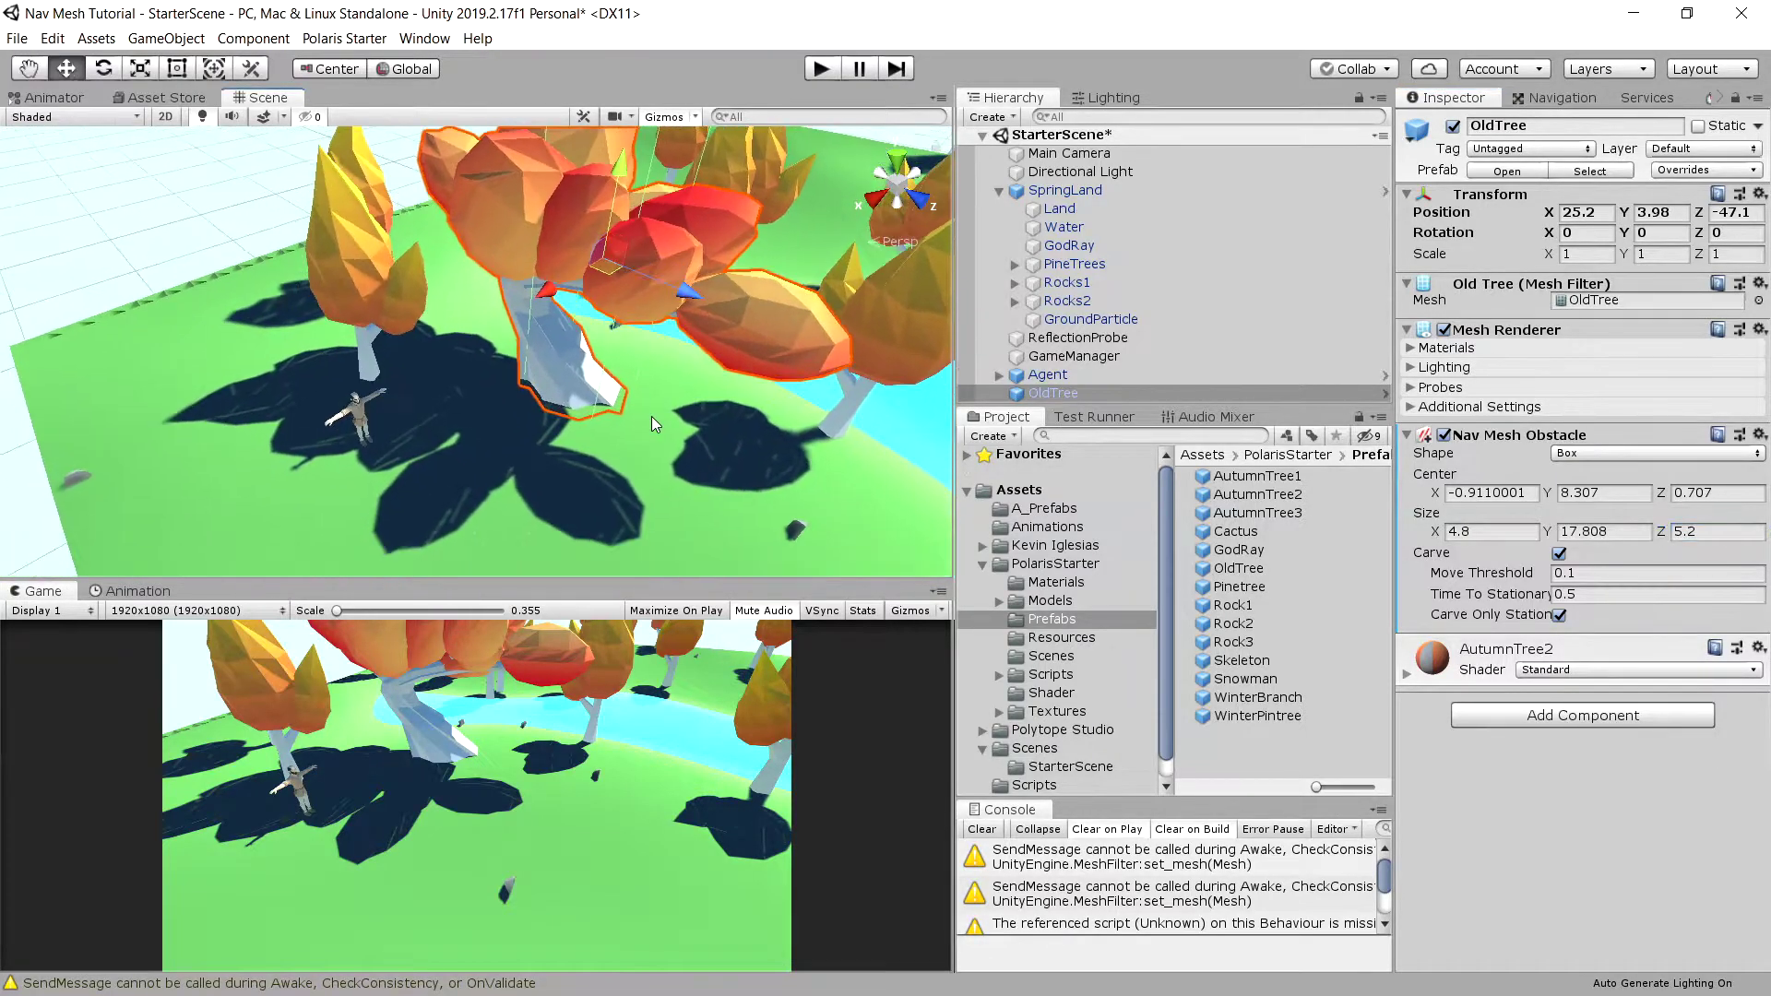
scroll(651, 416, up, 2)
scroll(651, 417, down, 2)
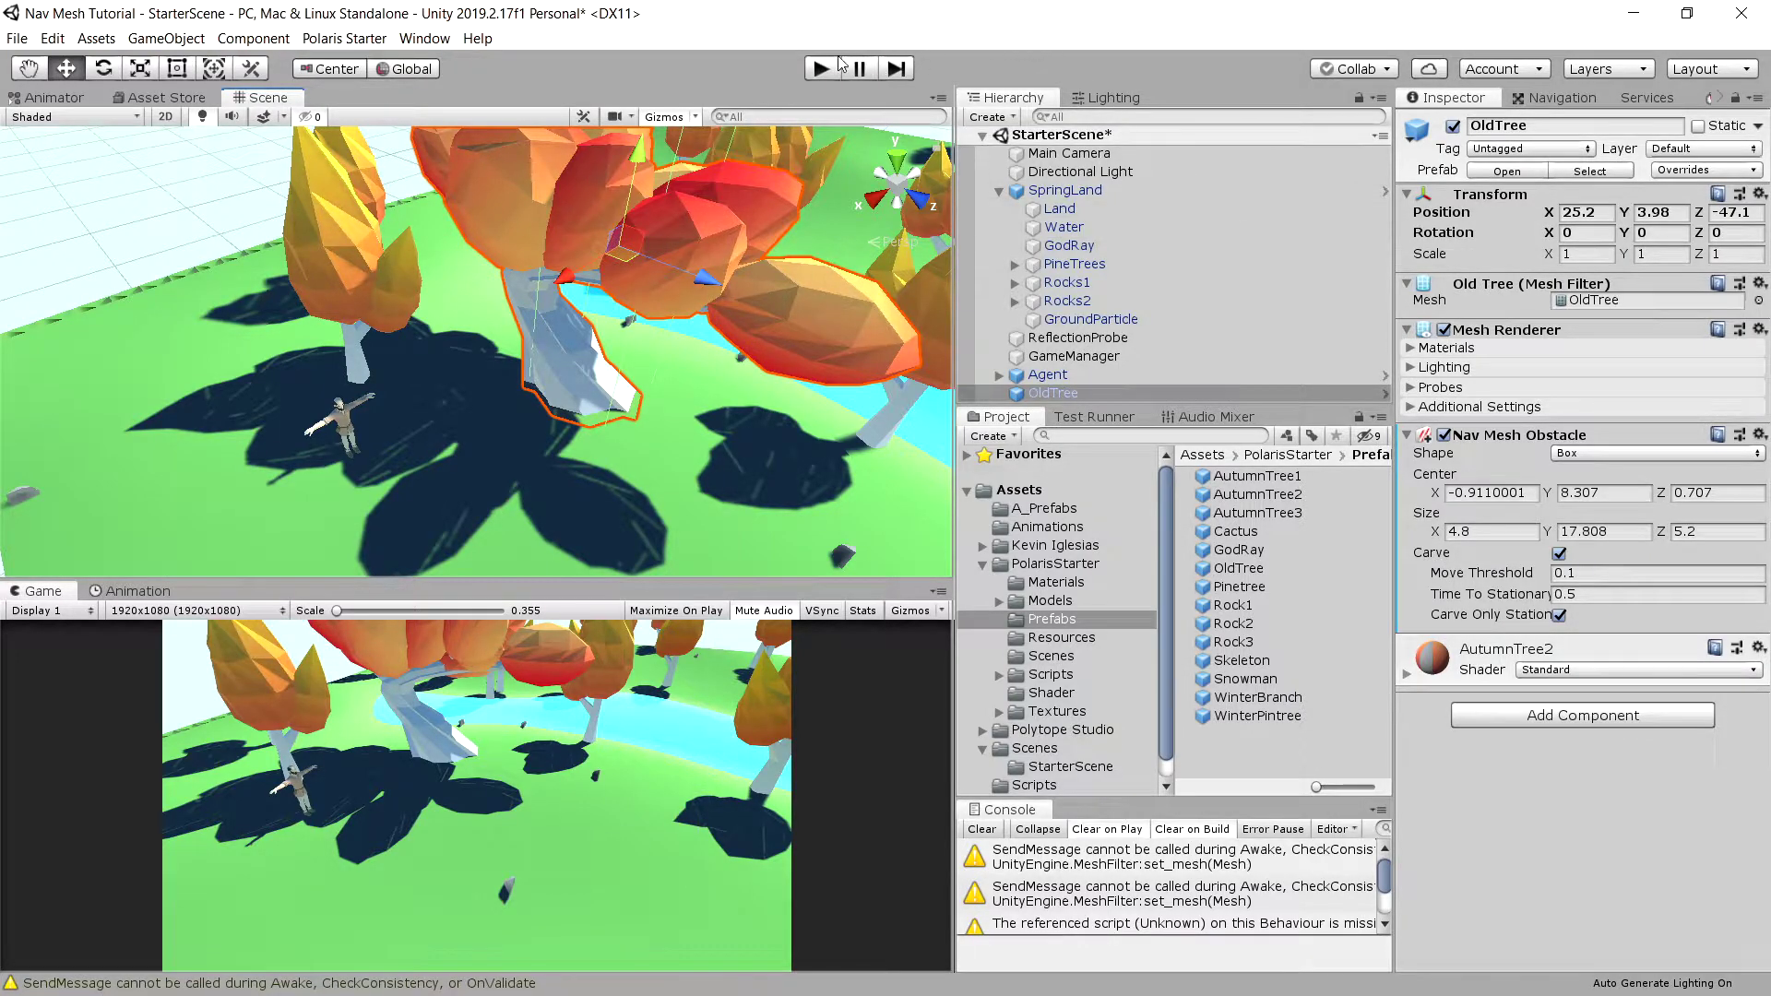
Step: Display the nav mesh and examine the area carved out around OldTree's trunk
click(1556, 96)
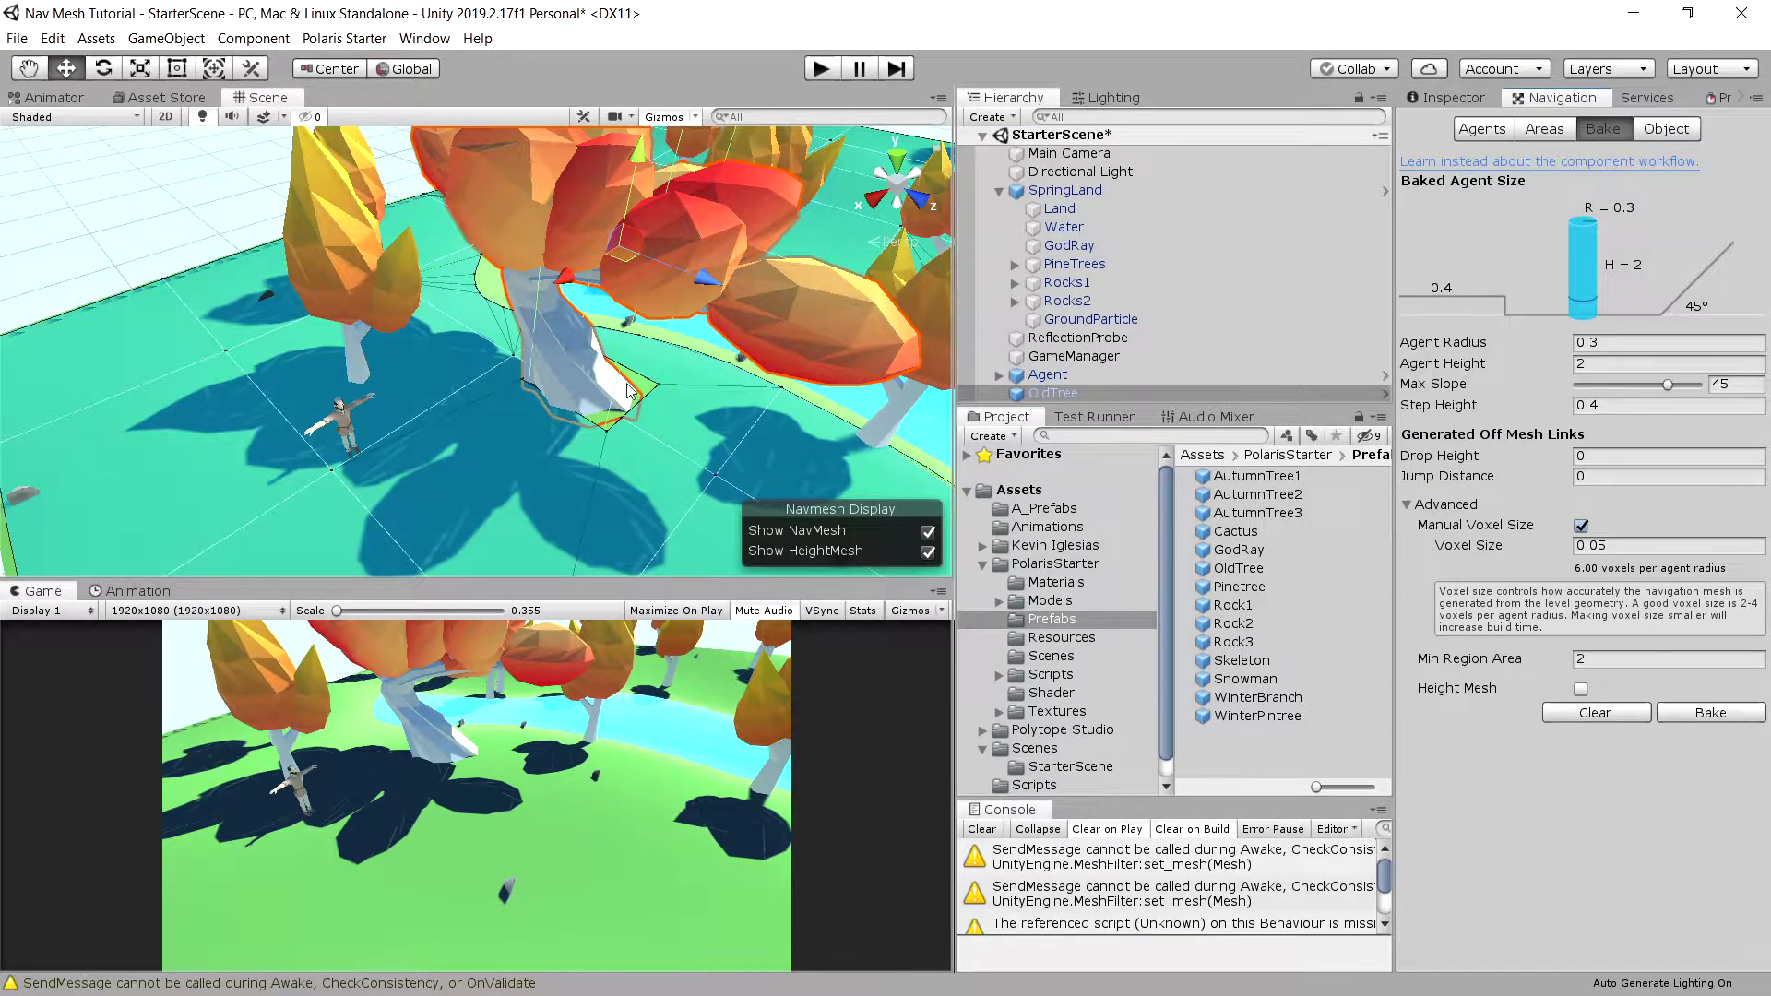
alt+drag(523, 421, 386, 446)
alt+right_drag(385, 446, 314, 415)
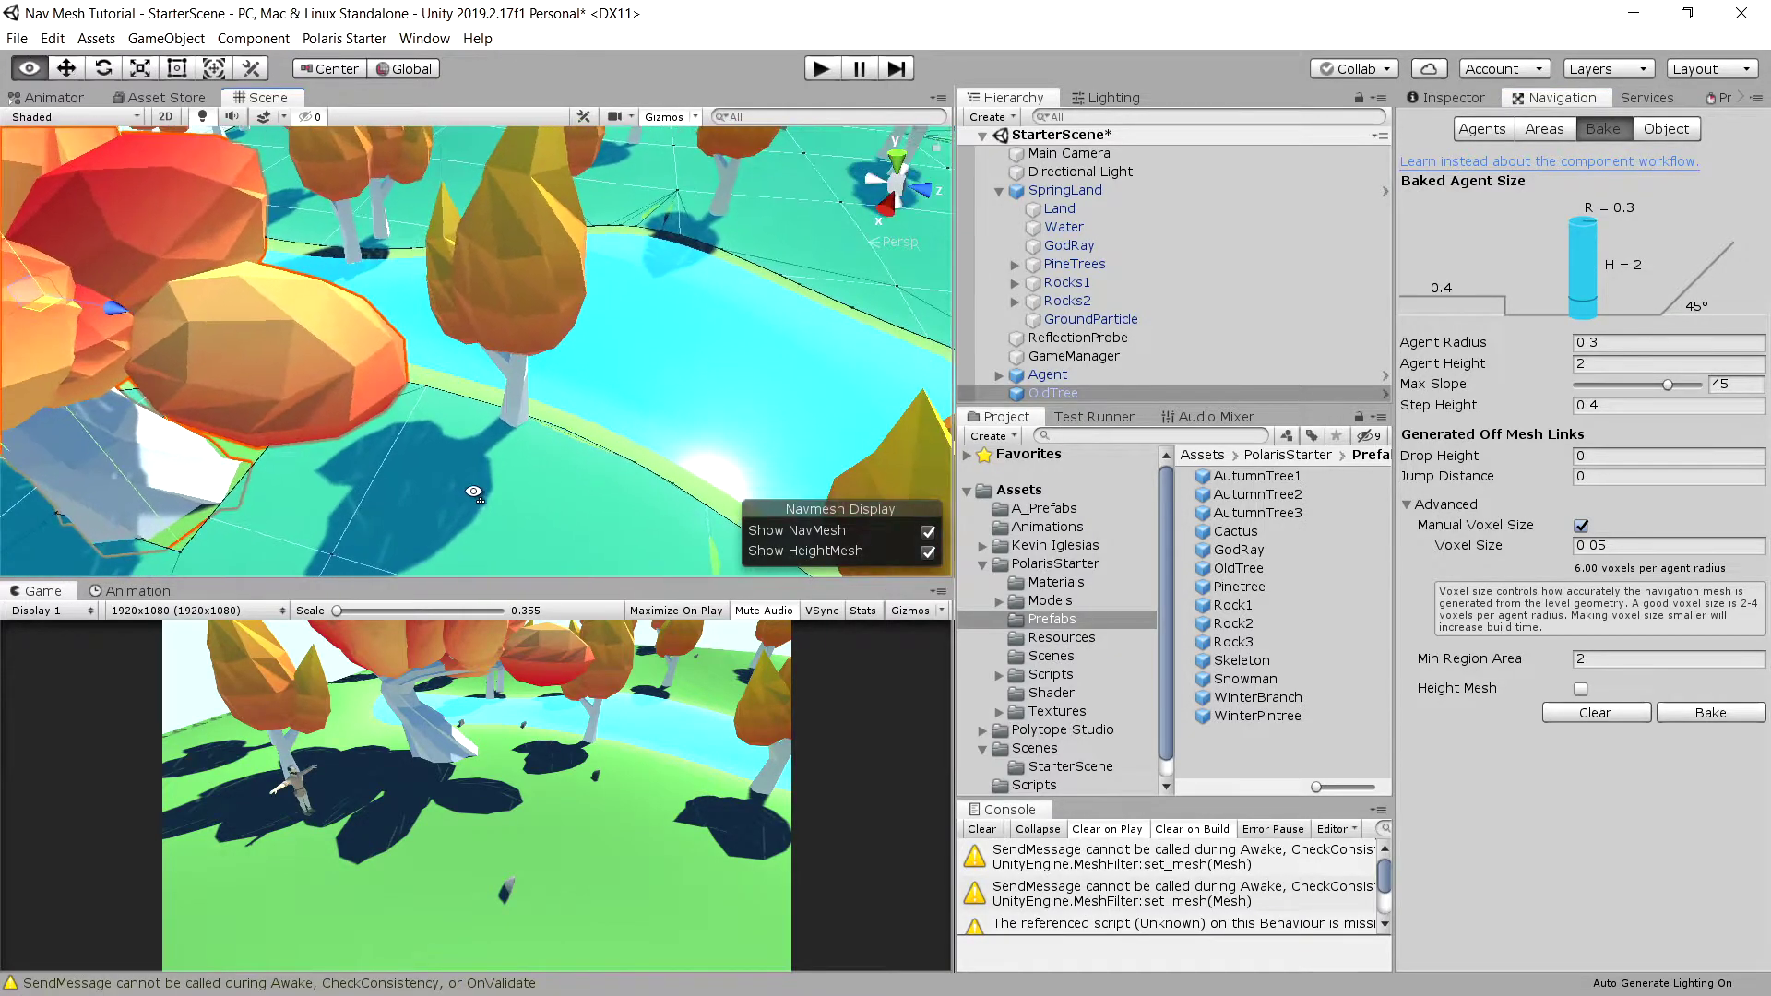
middle_drag(314, 415, 419, 495)
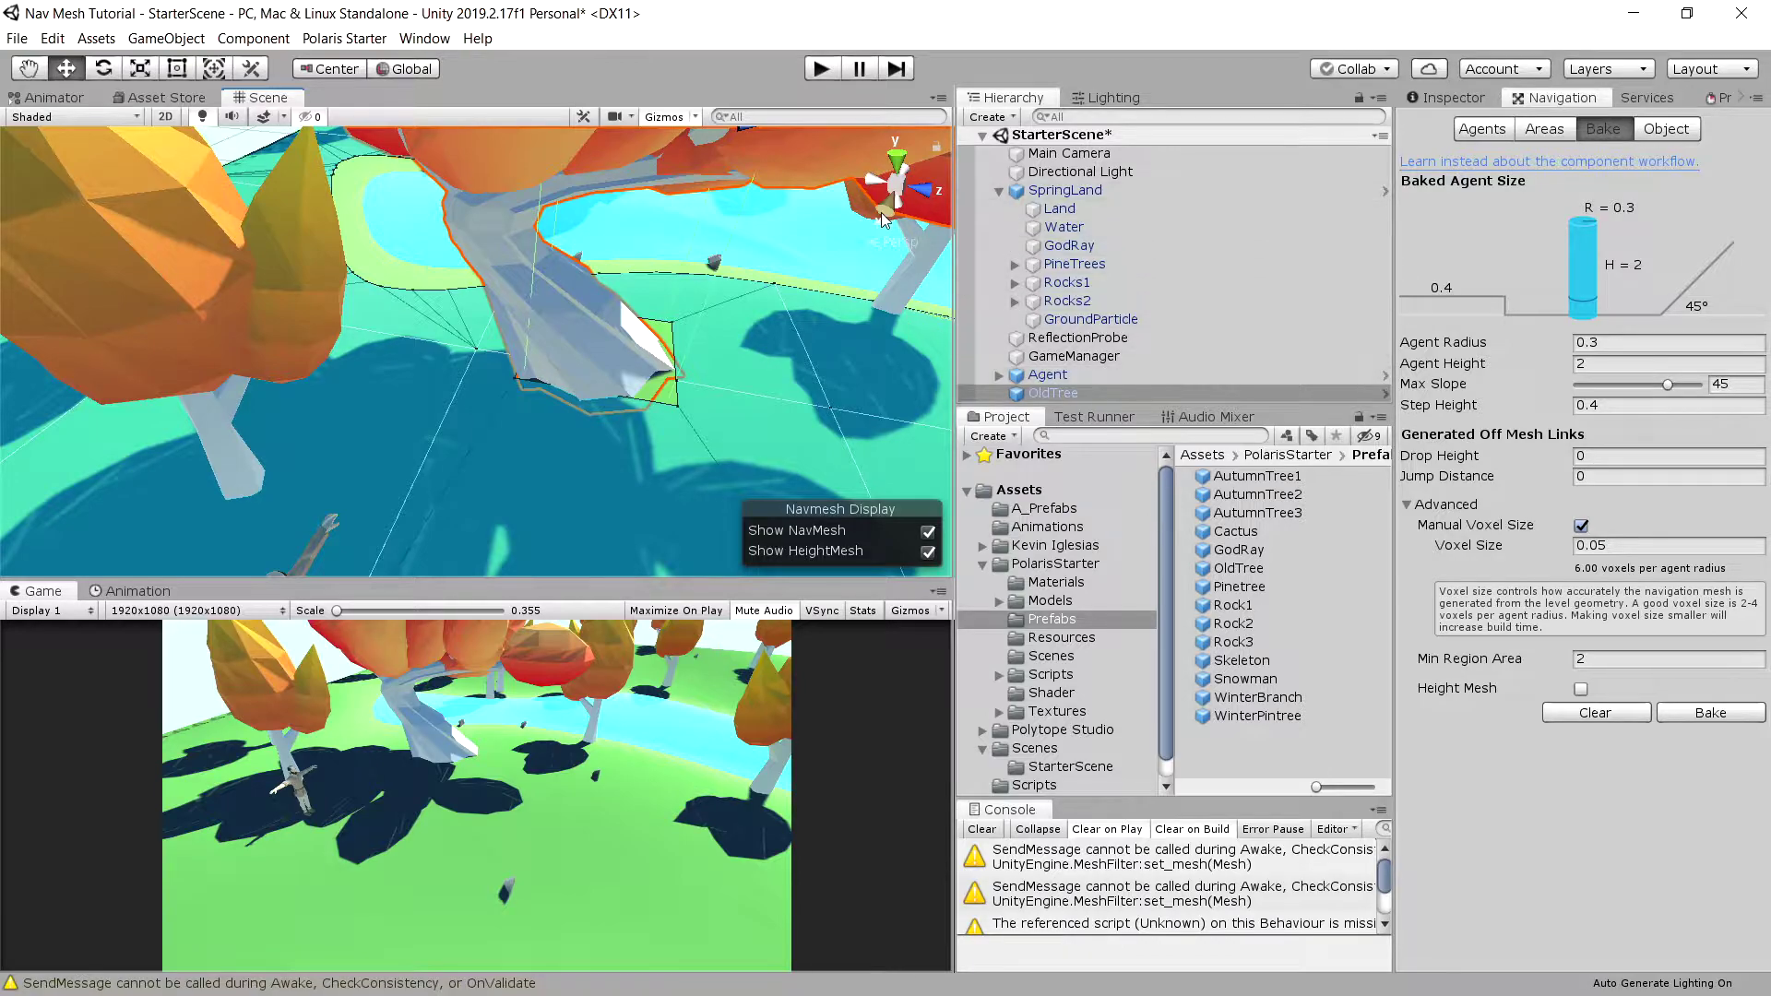
scroll(542, 357, down, 4)
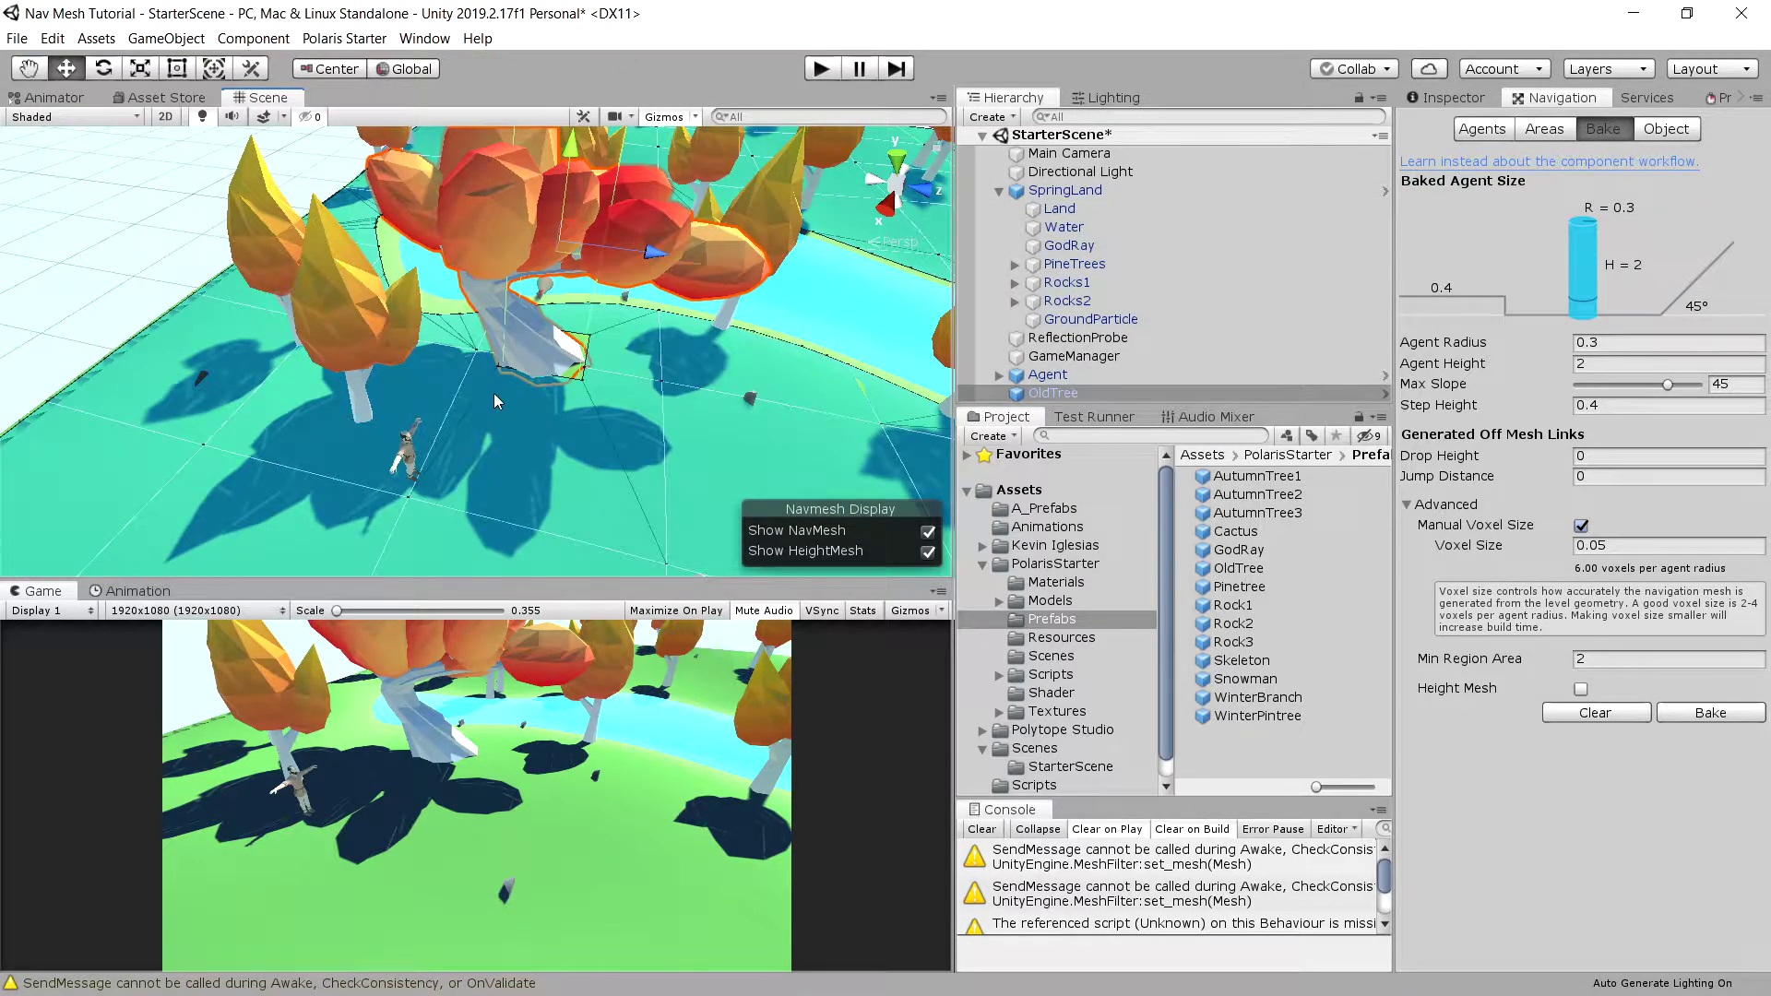
scroll(812, 369, down, 4)
middle_drag(802, 406, 610, 423)
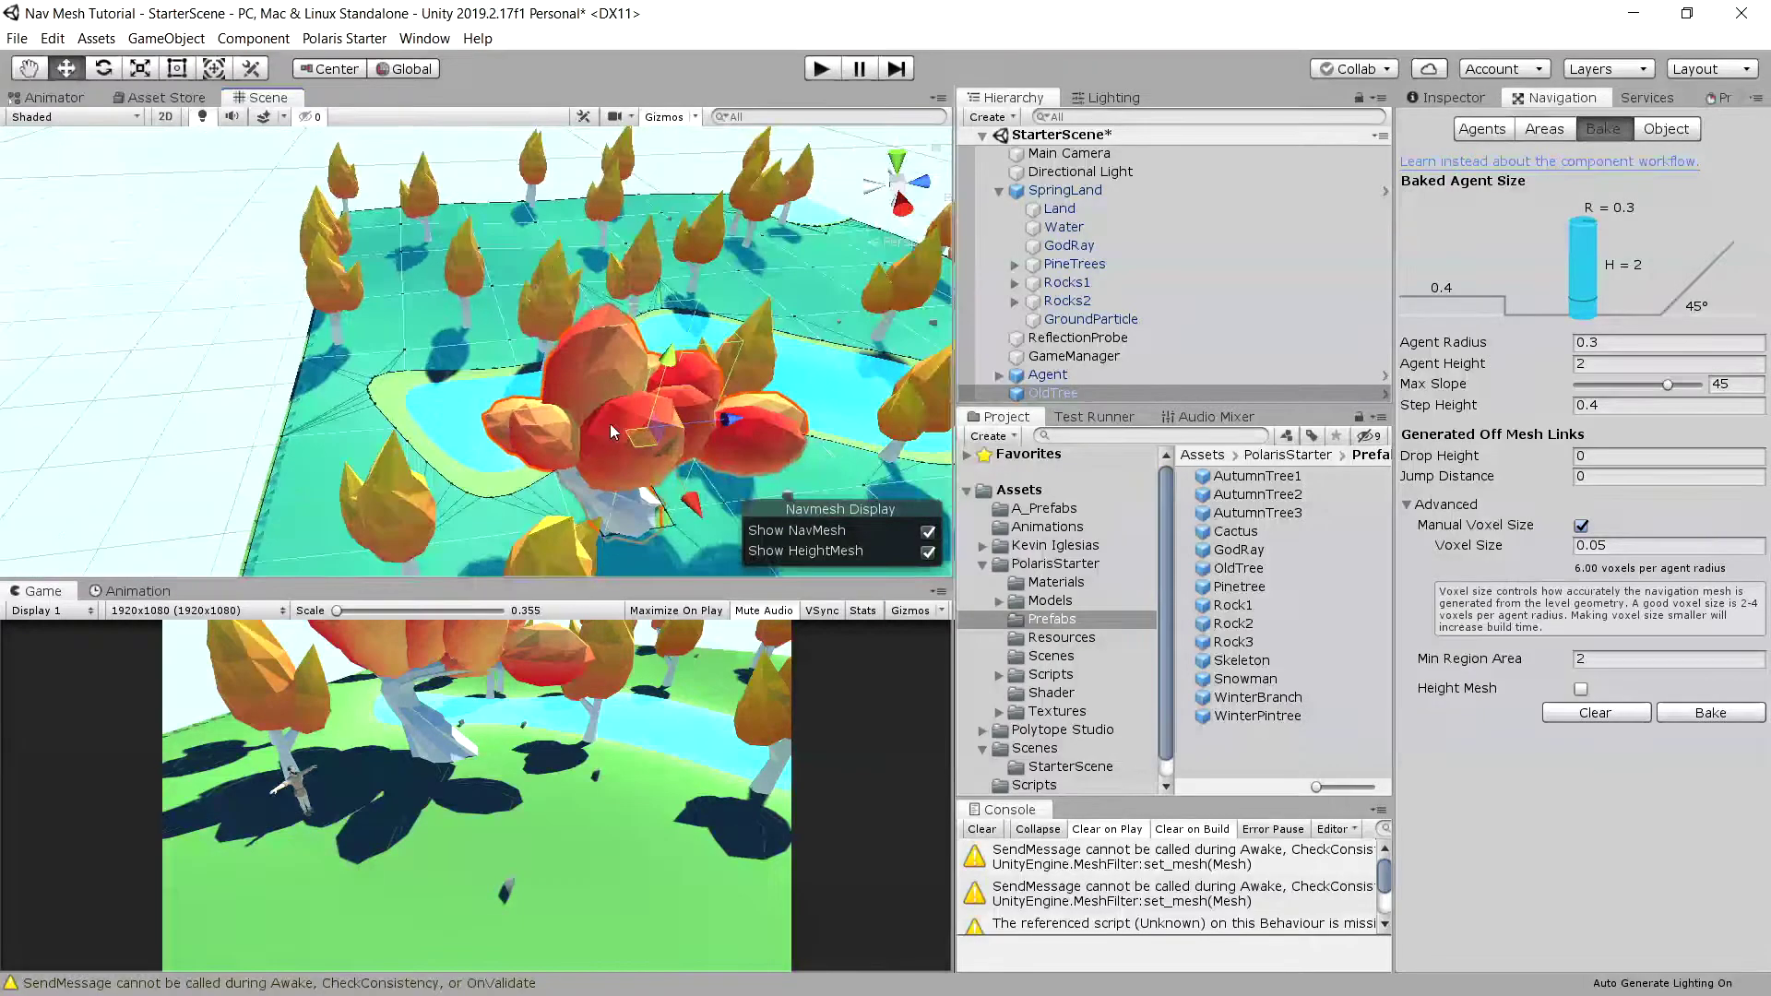
alt+drag(611, 424, 767, 356)
Step: Create a 3D cube in the scene and raise it above the terrain at about X 8.6, Y 11.6, Z -71.2
click(1000, 190)
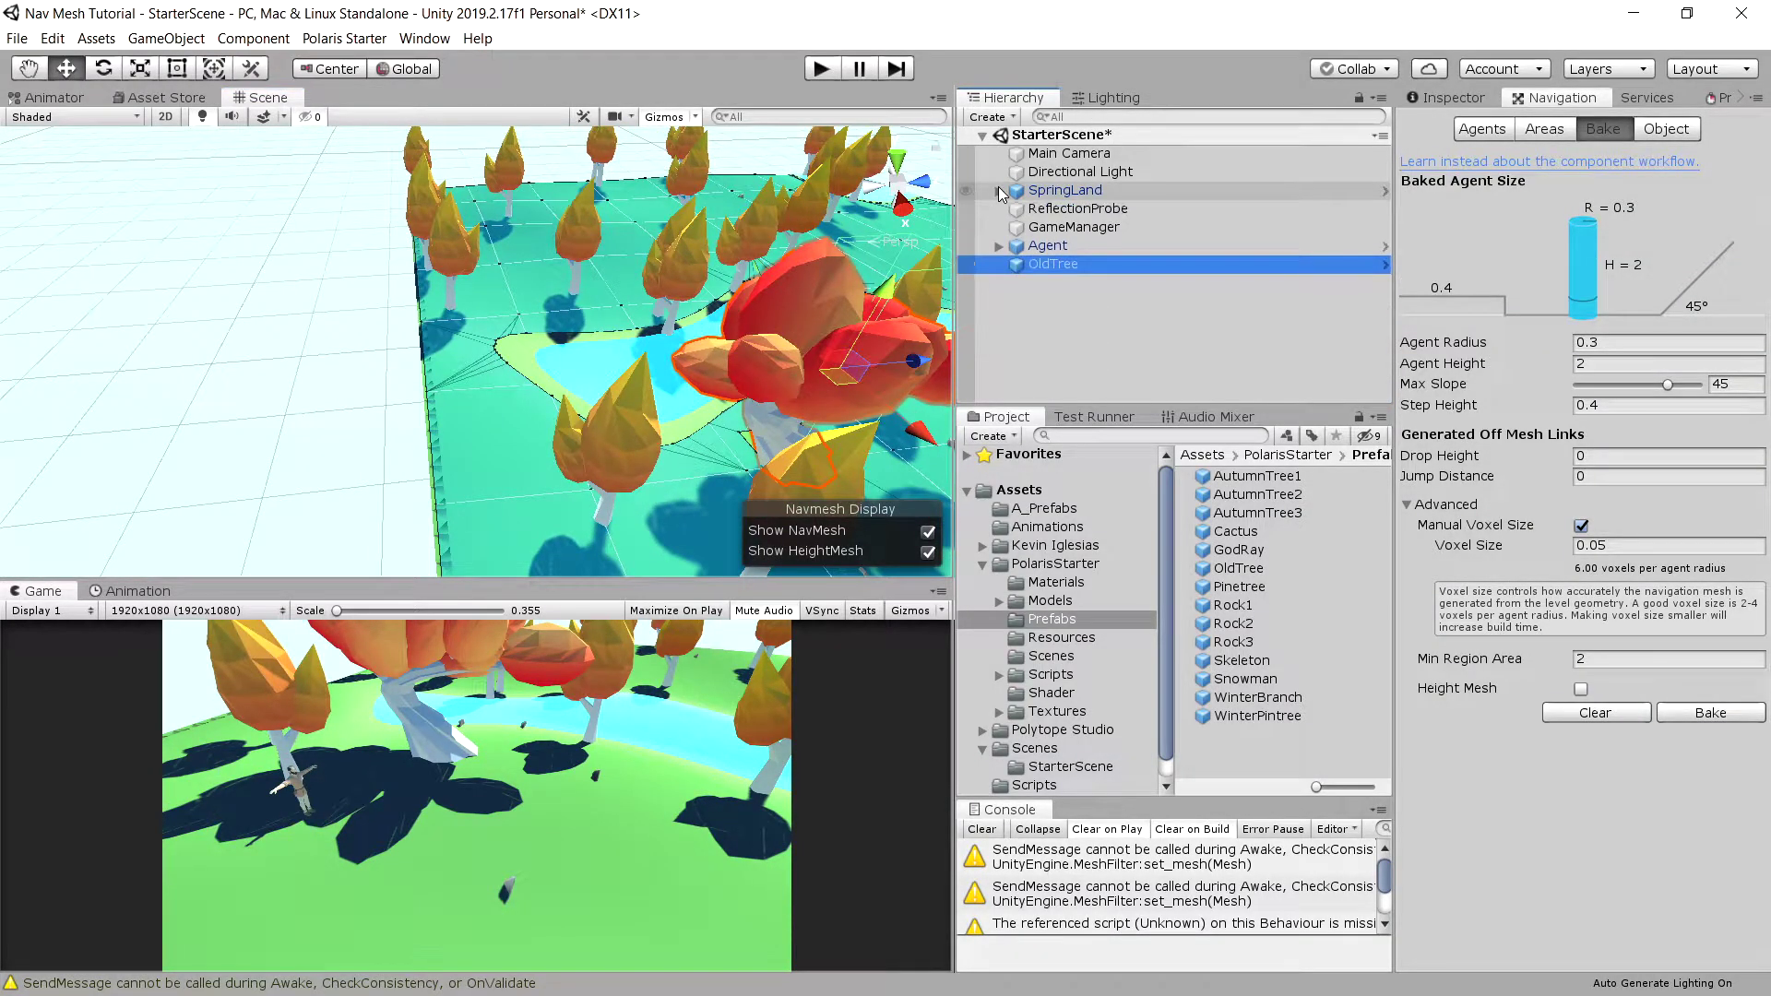
right_click(1018, 314)
mouse_move(1120, 567)
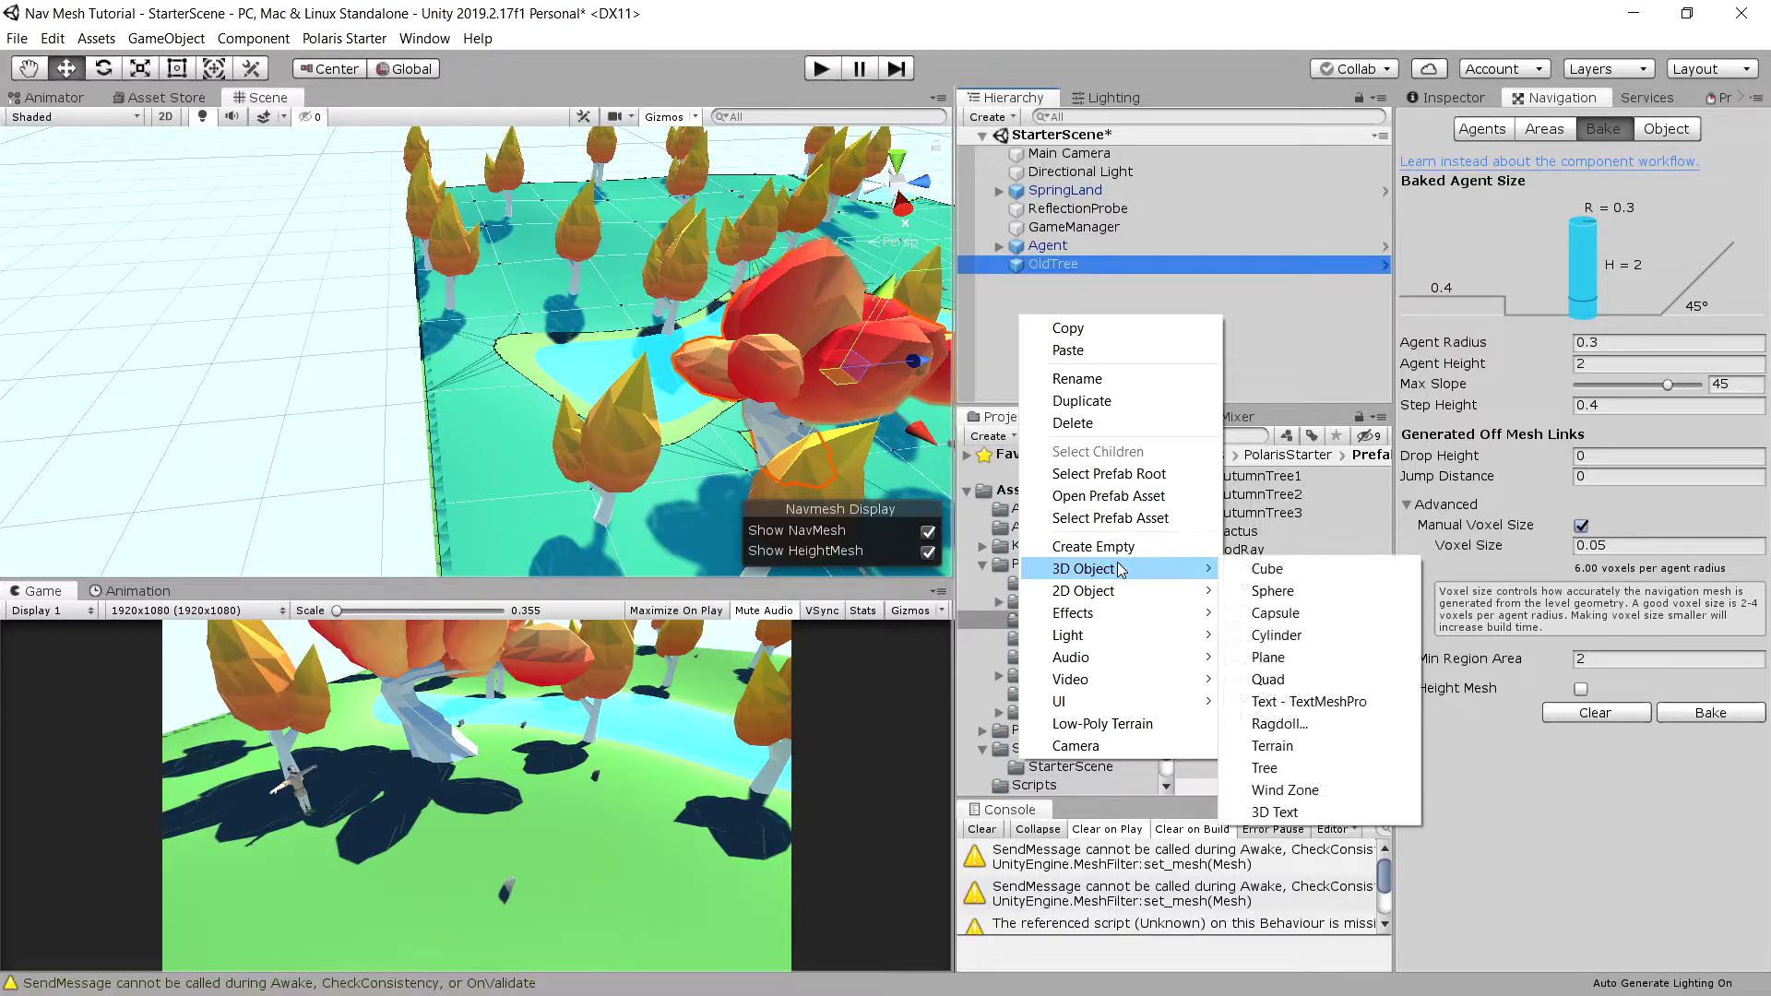
click(1310, 577)
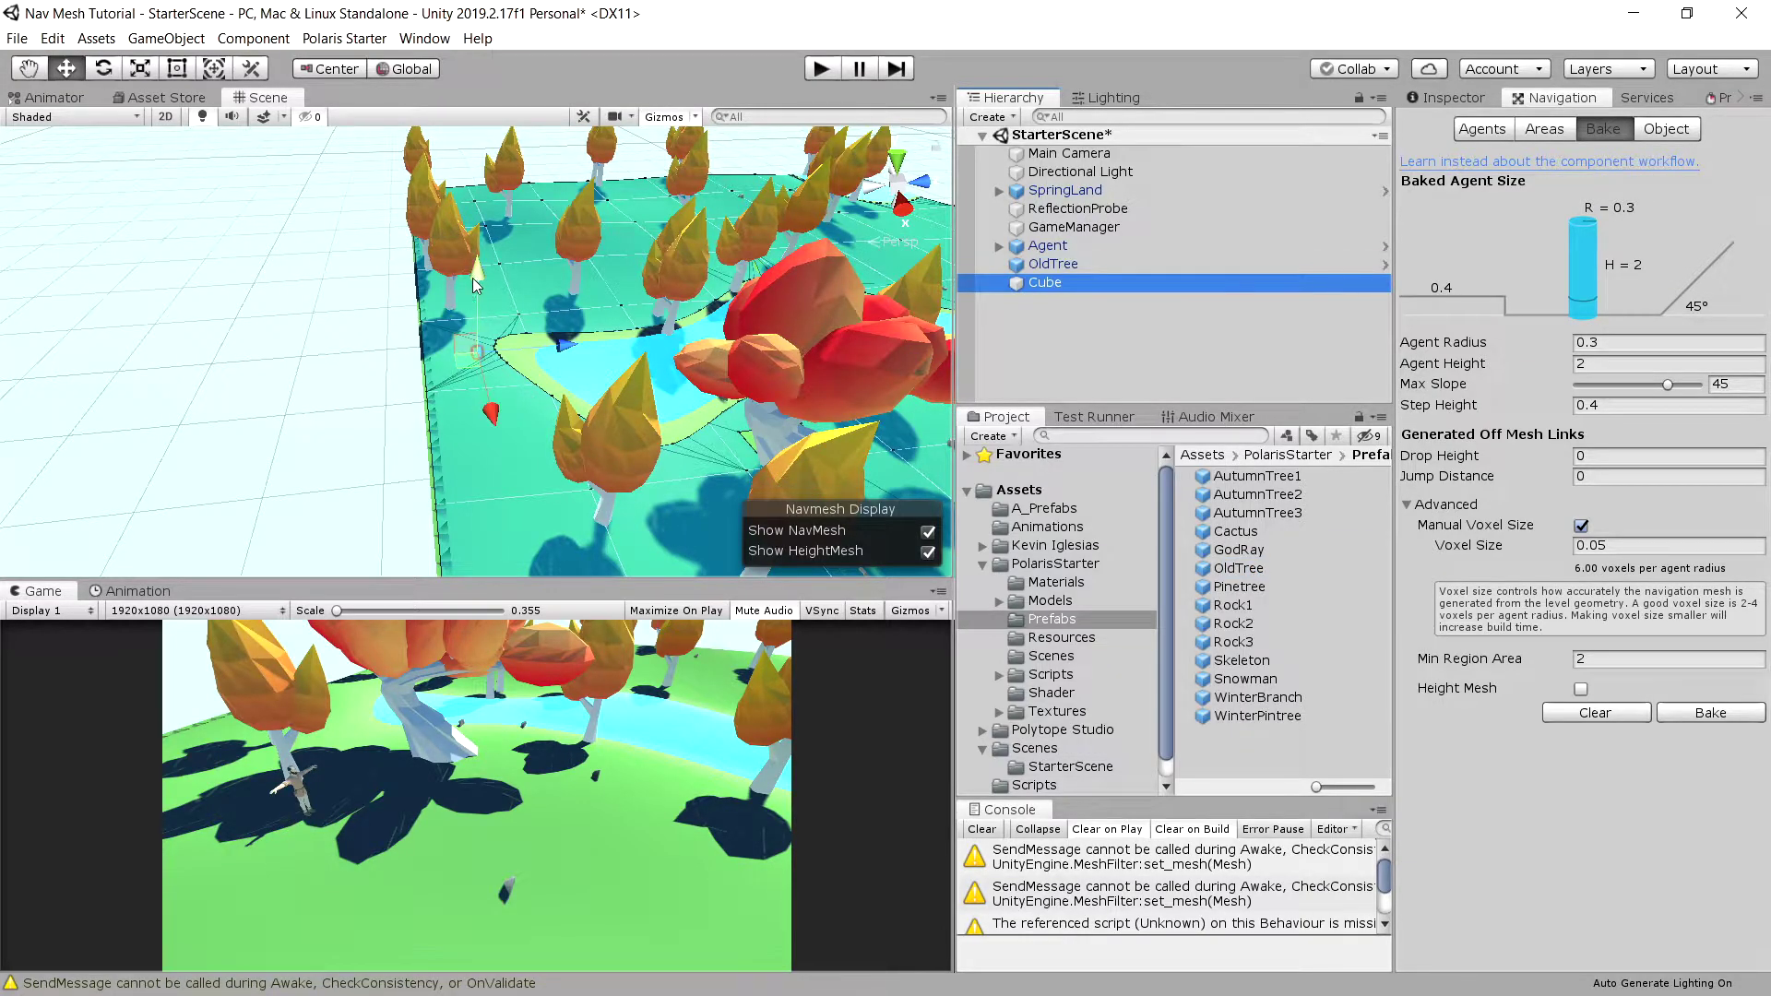
drag(472, 278, 472, 199)
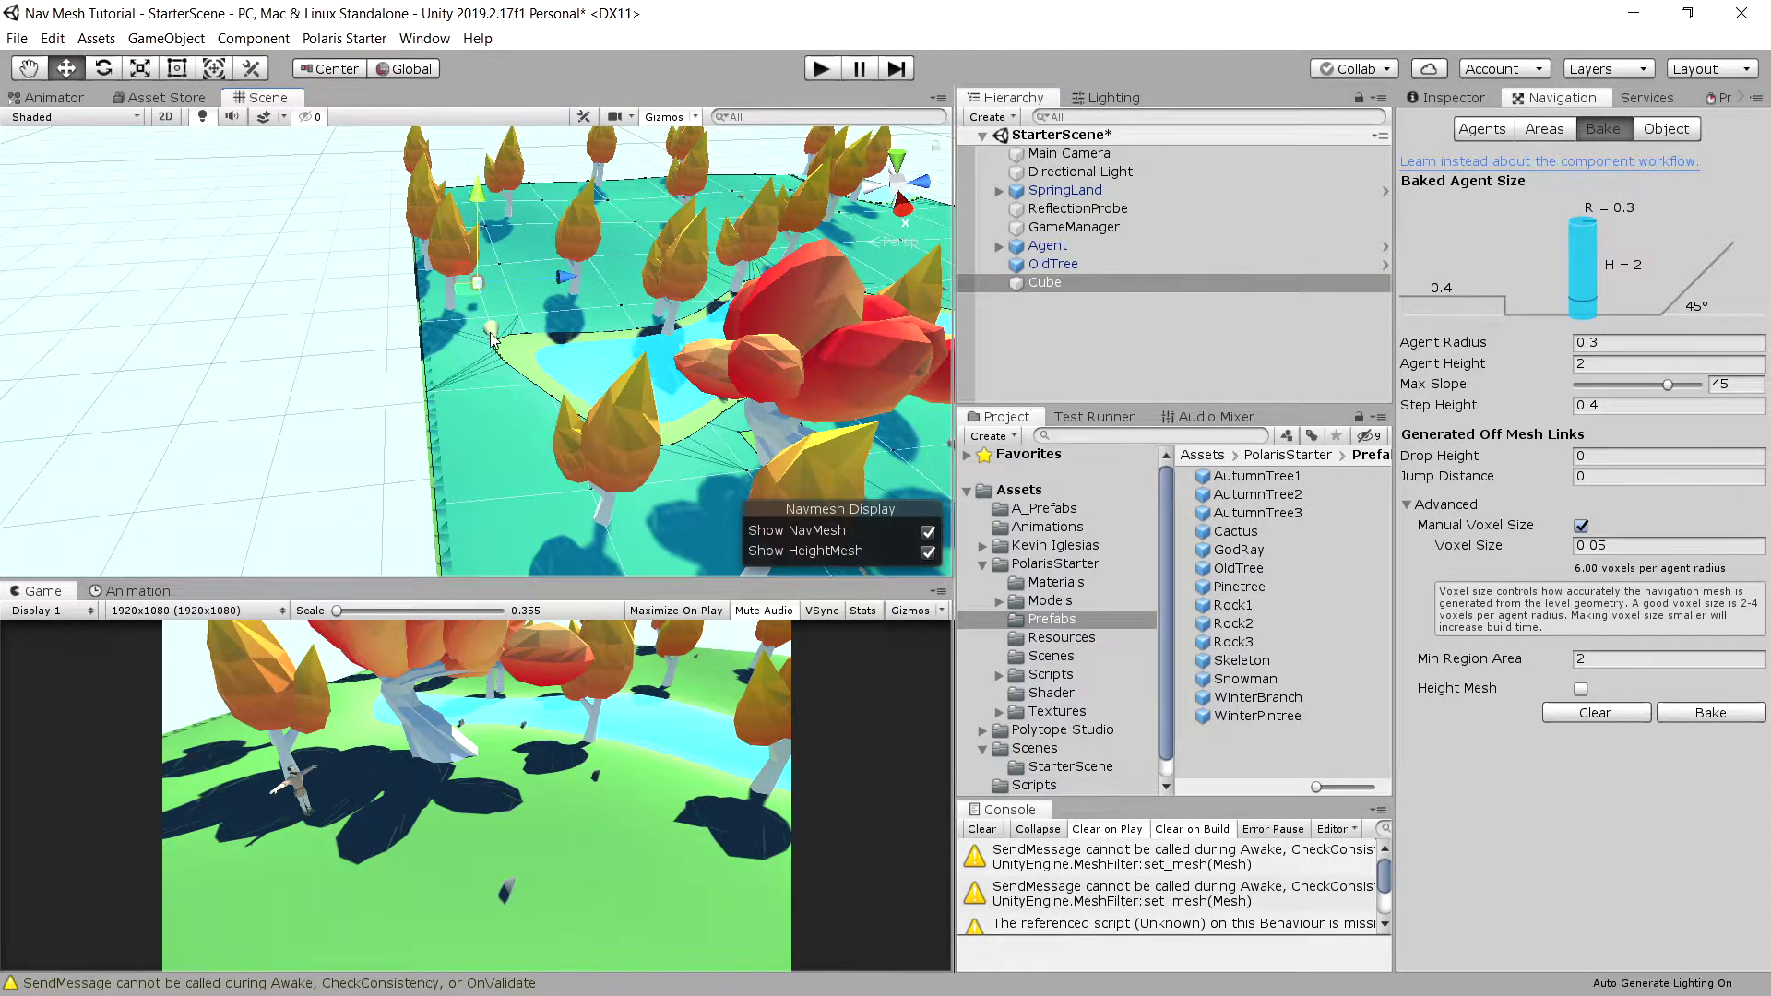
drag(494, 339, 510, 405)
drag(583, 339, 557, 339)
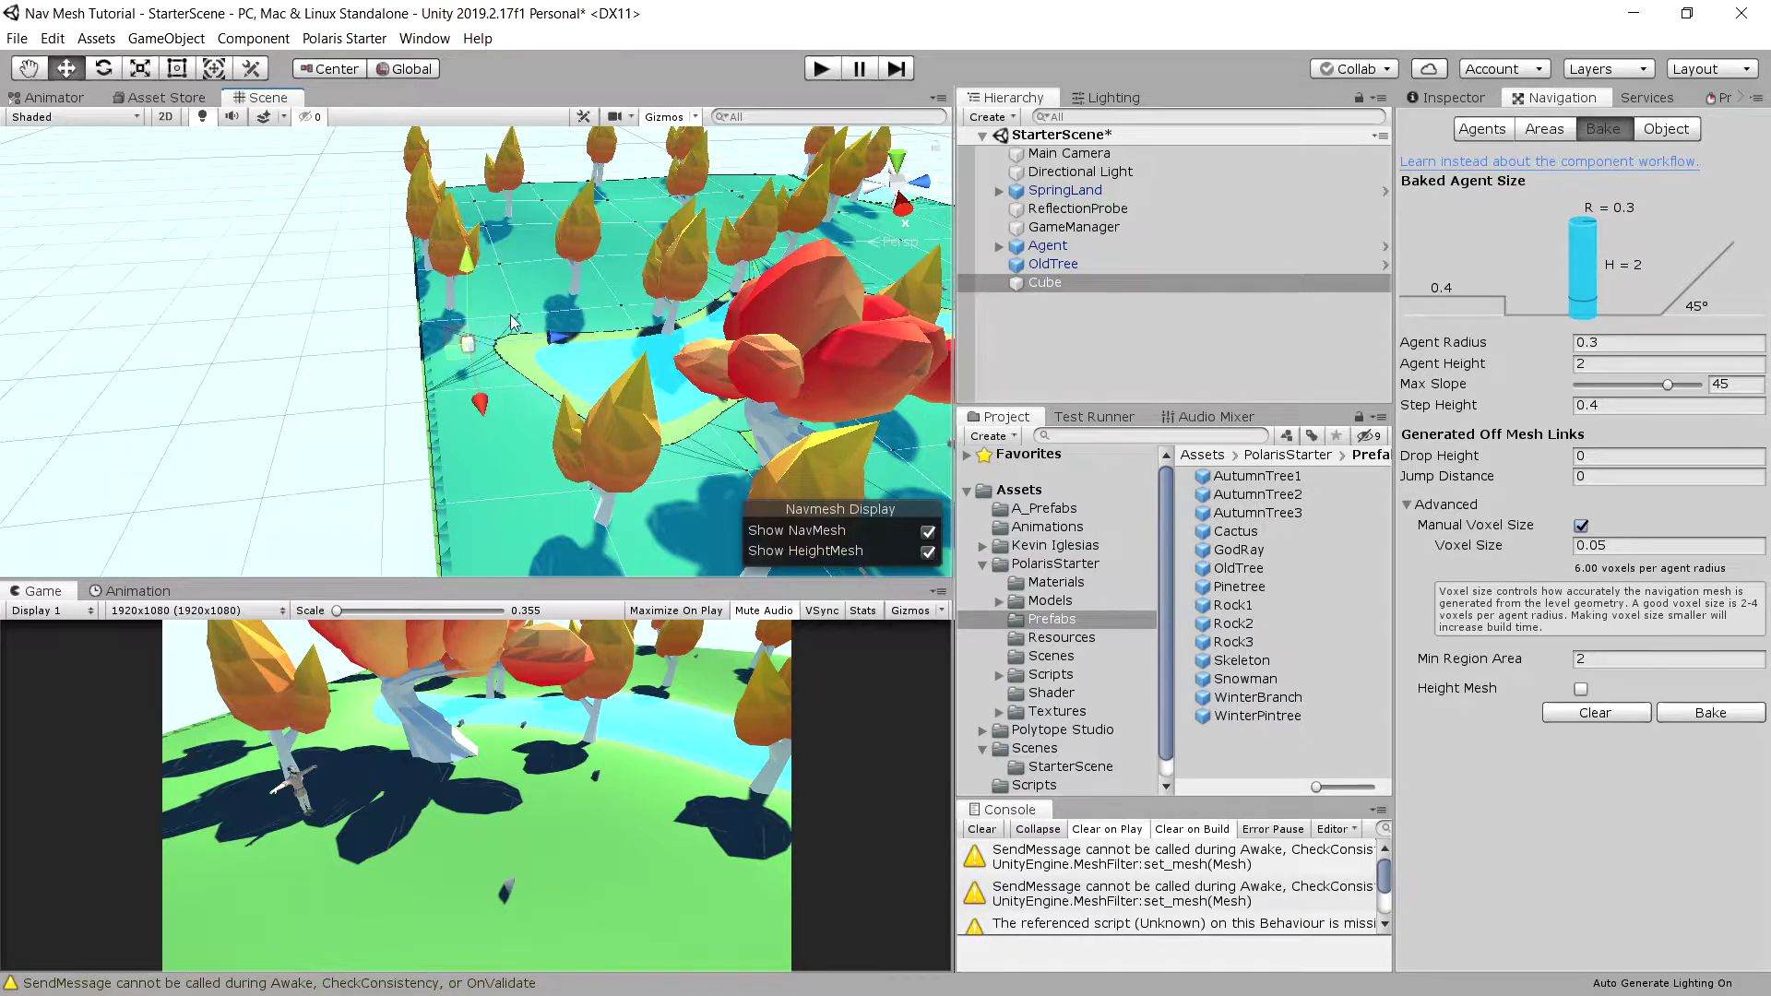
drag(471, 262, 470, 204)
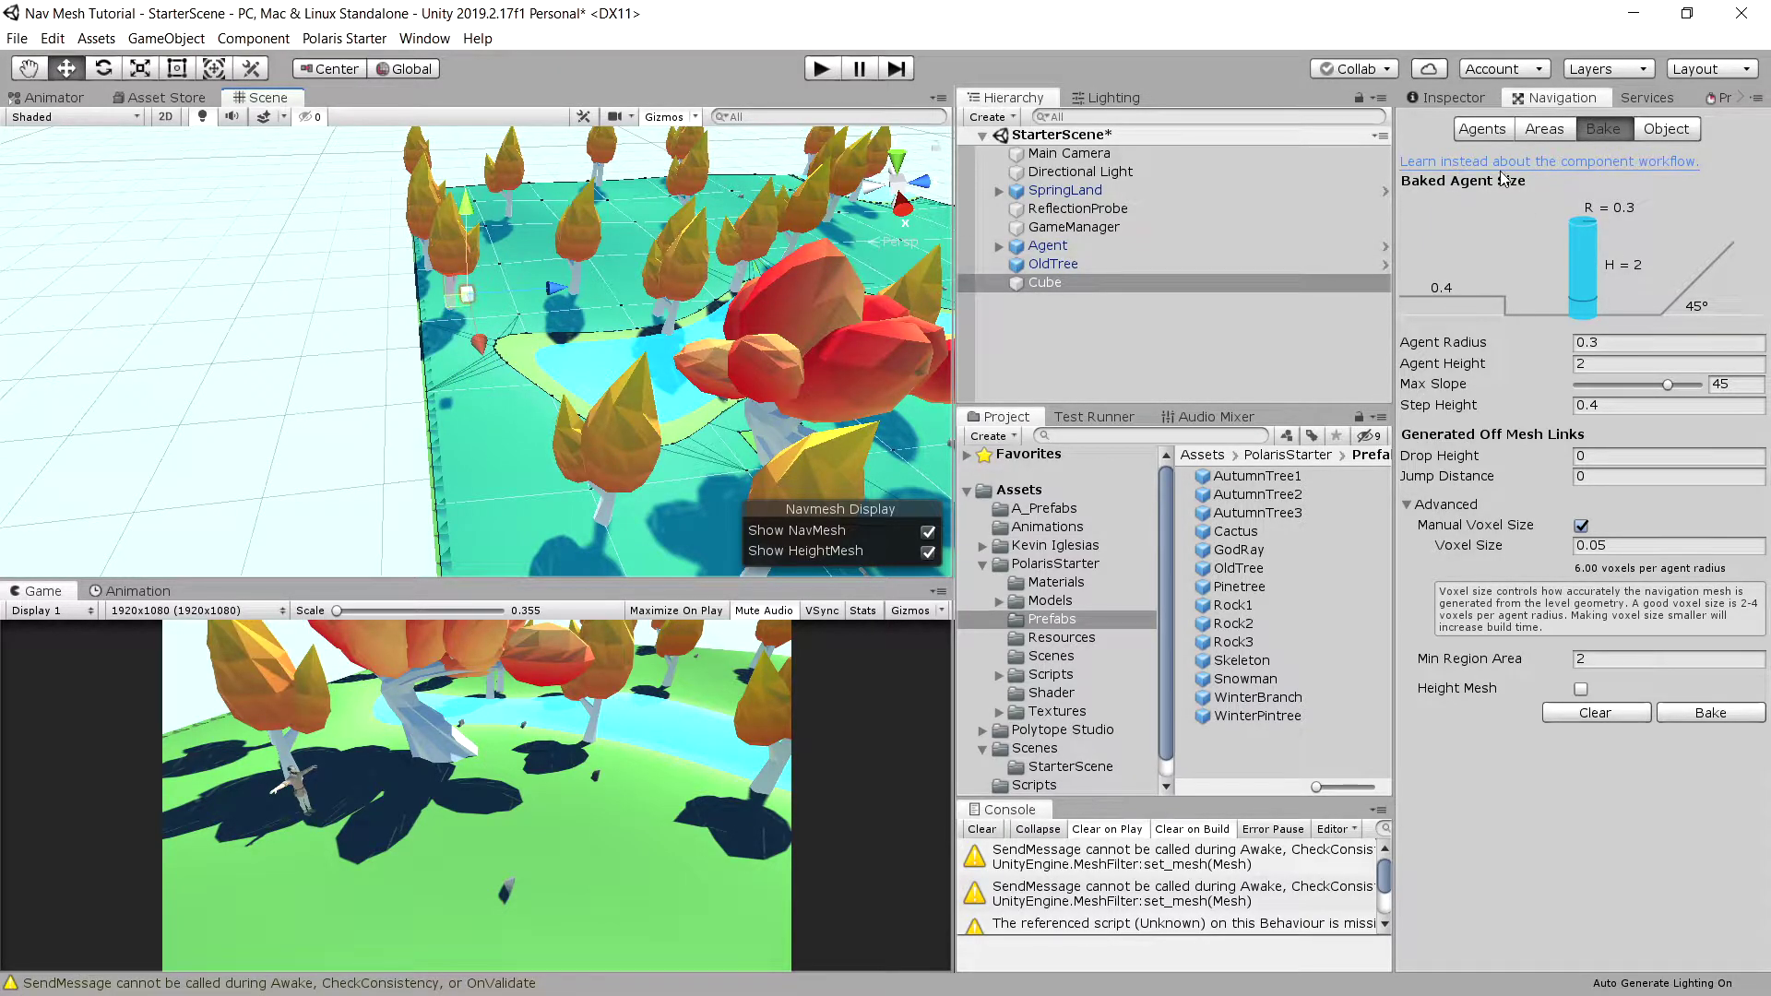
Step: Add Nav Mesh Obstacle and Rigidbody components to the cube
click(1439, 97)
click(1607, 663)
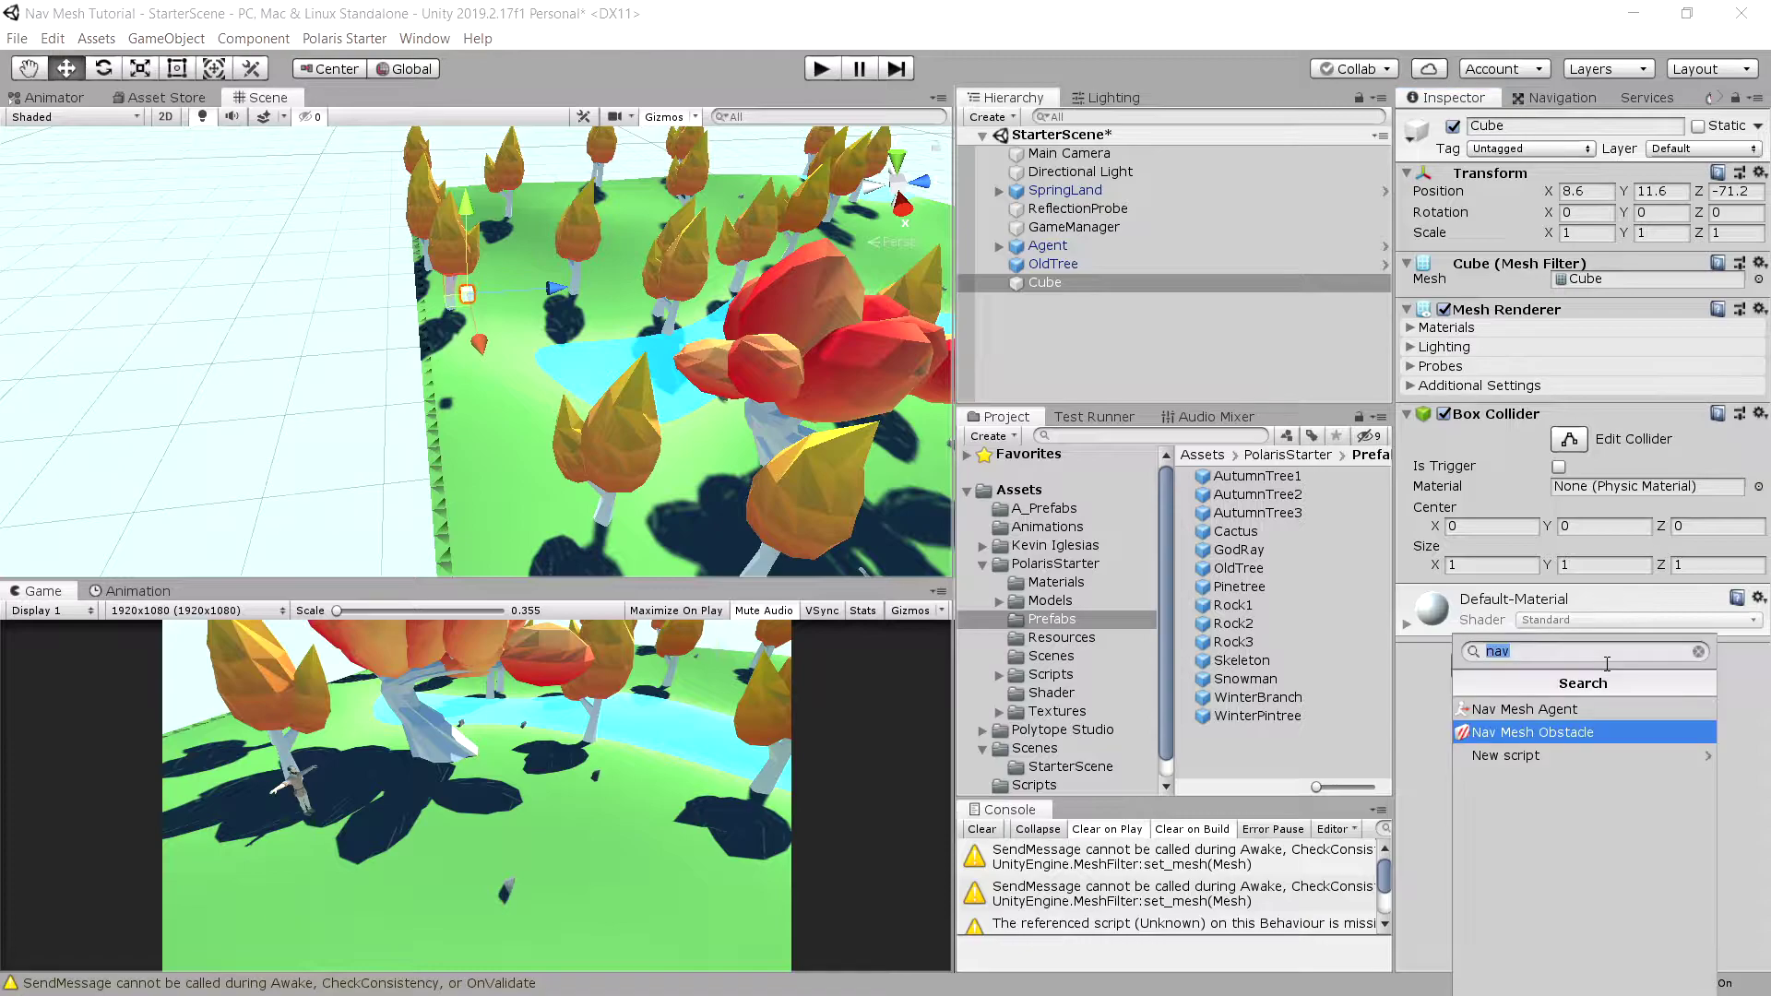
click(1597, 731)
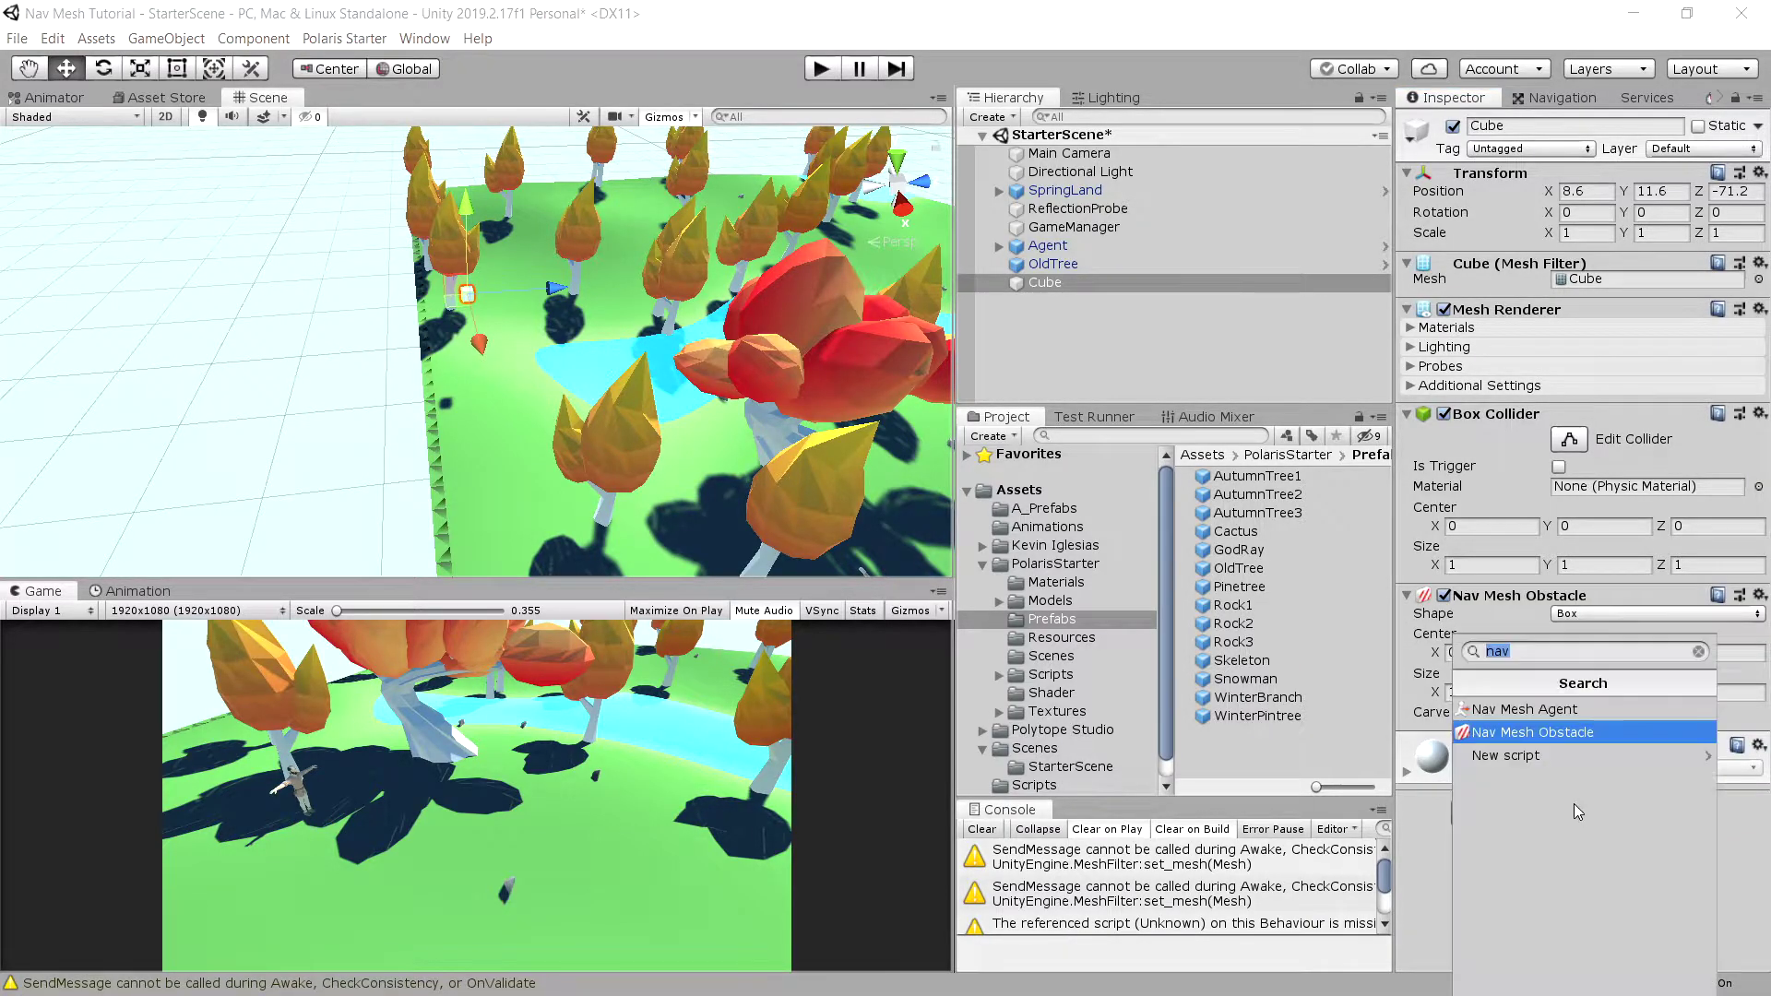
text(rig)
key(Return)
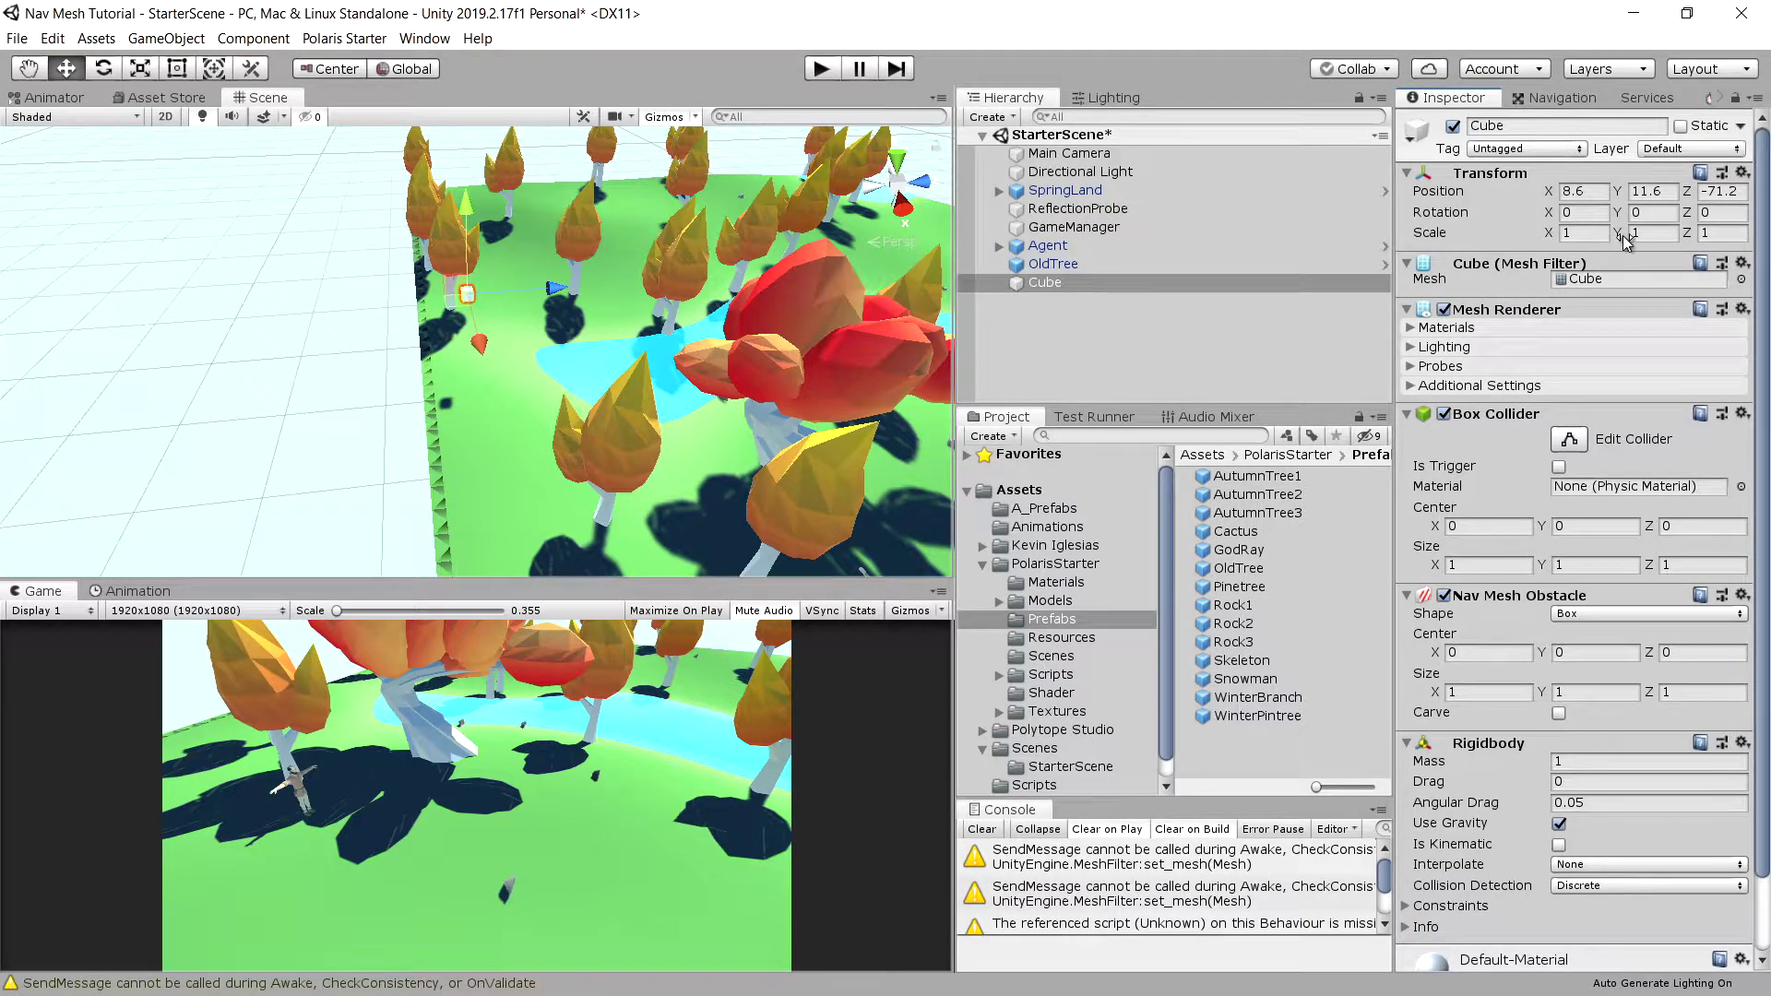
Step: Stretch the cube to a Z scale of 16.3 and display the nav mesh with its bake settings
drag(1693, 238, 73, 240)
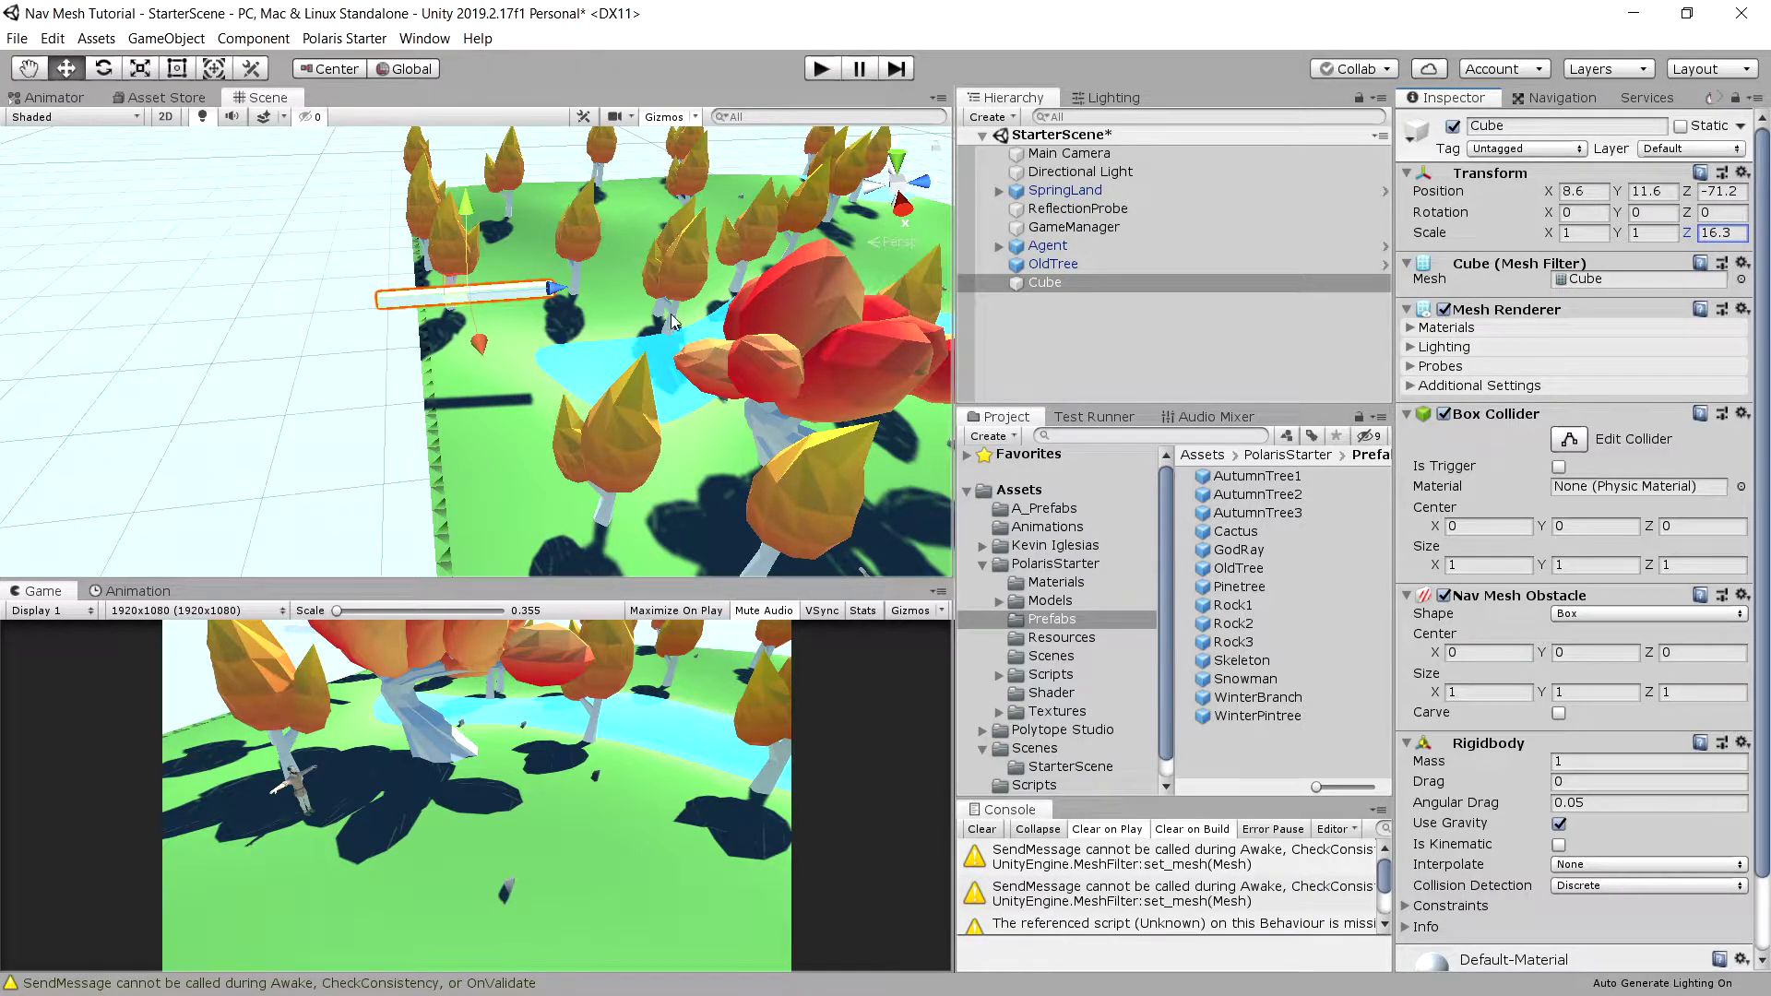
click(1587, 96)
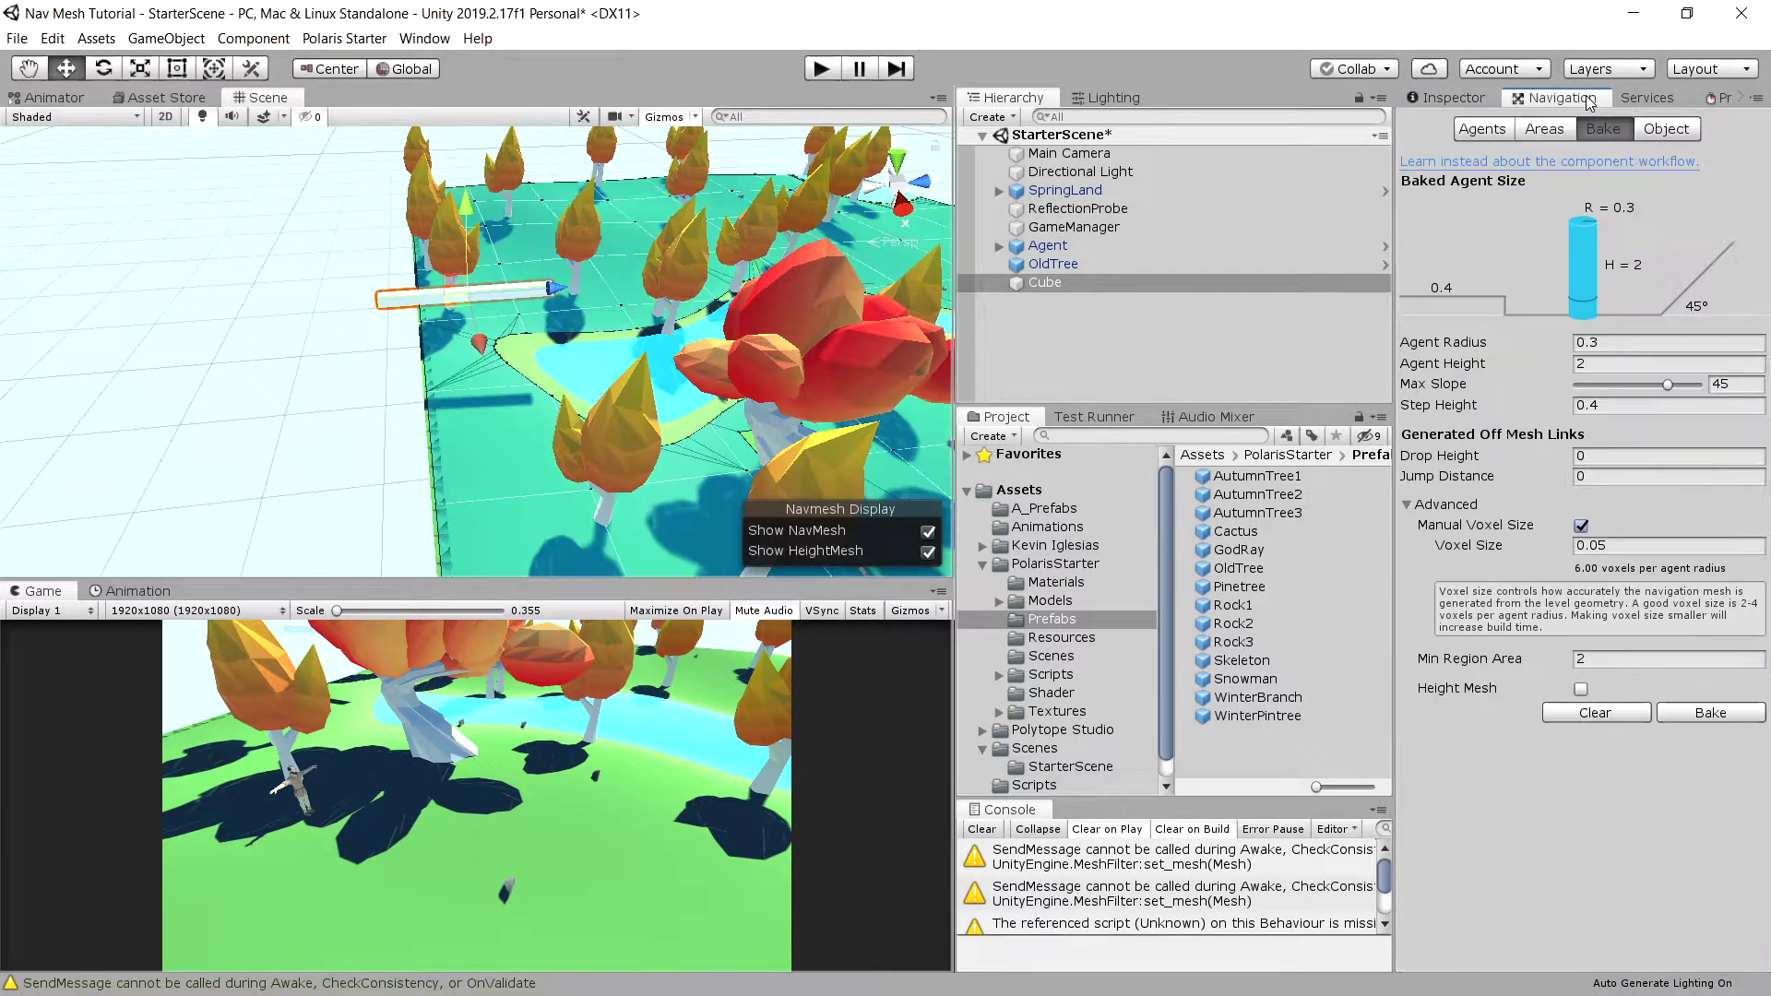
Step: Run the scene, send the agent across the cube to test the non-carving obstacle, and stop the run
click(822, 70)
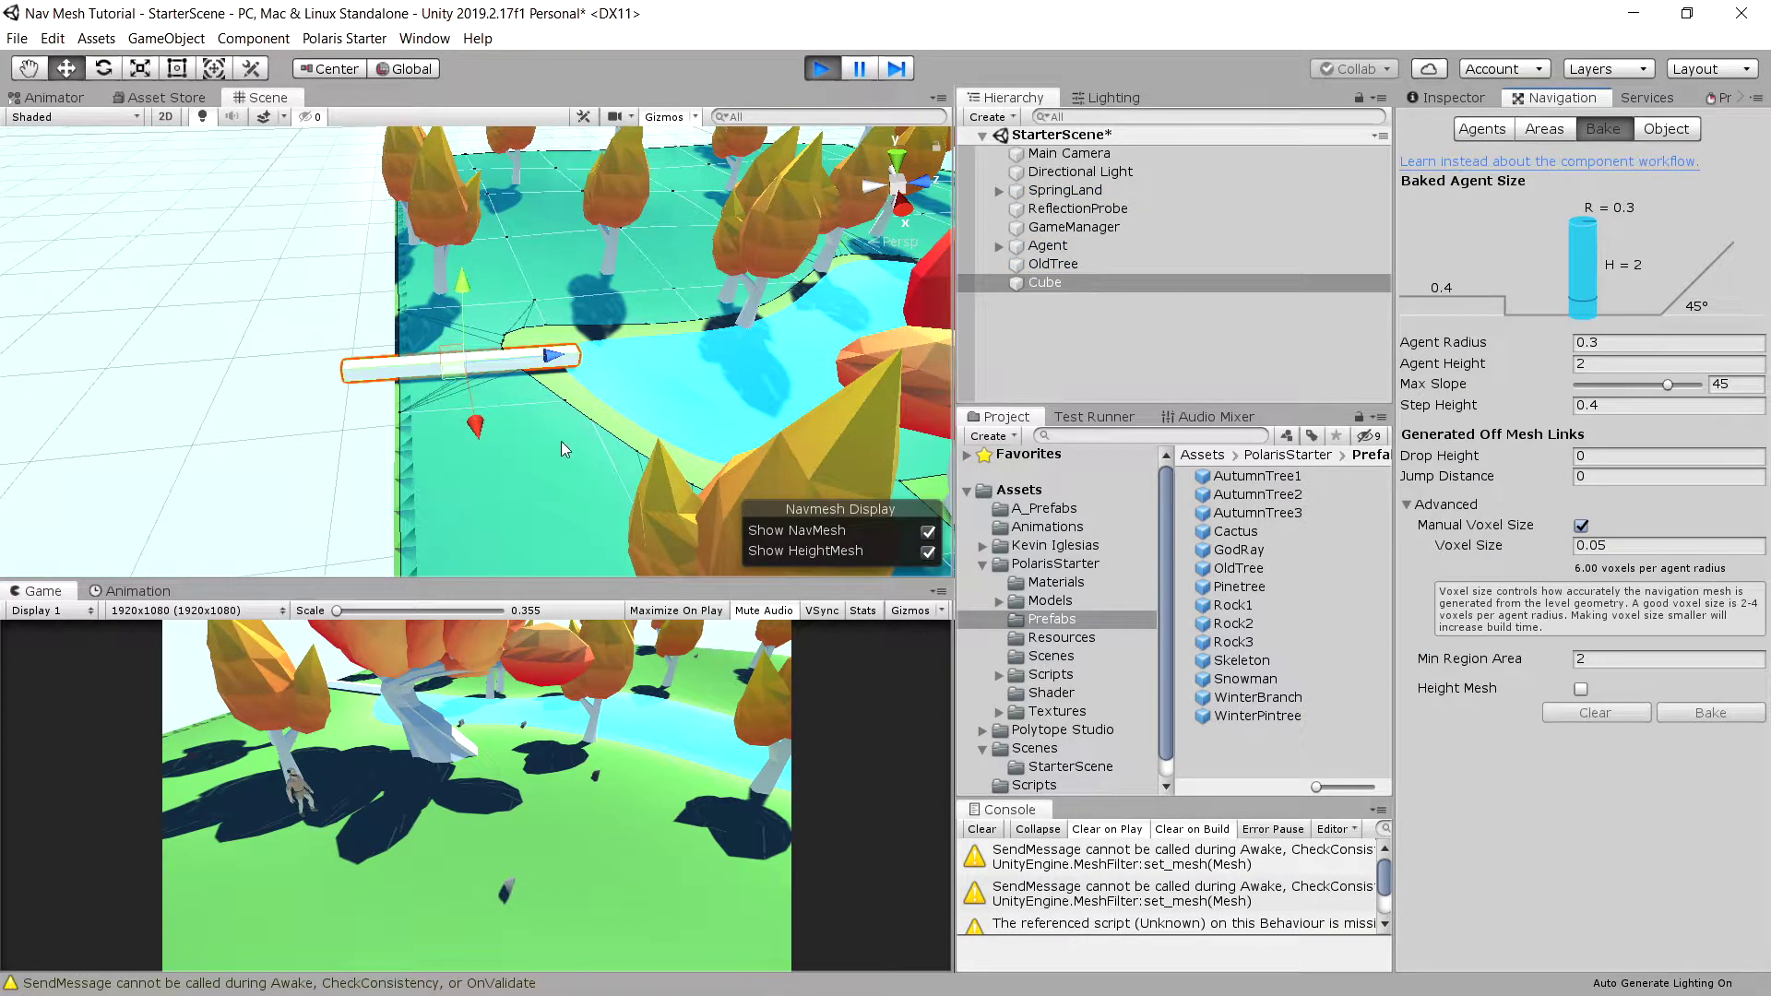
click(383, 678)
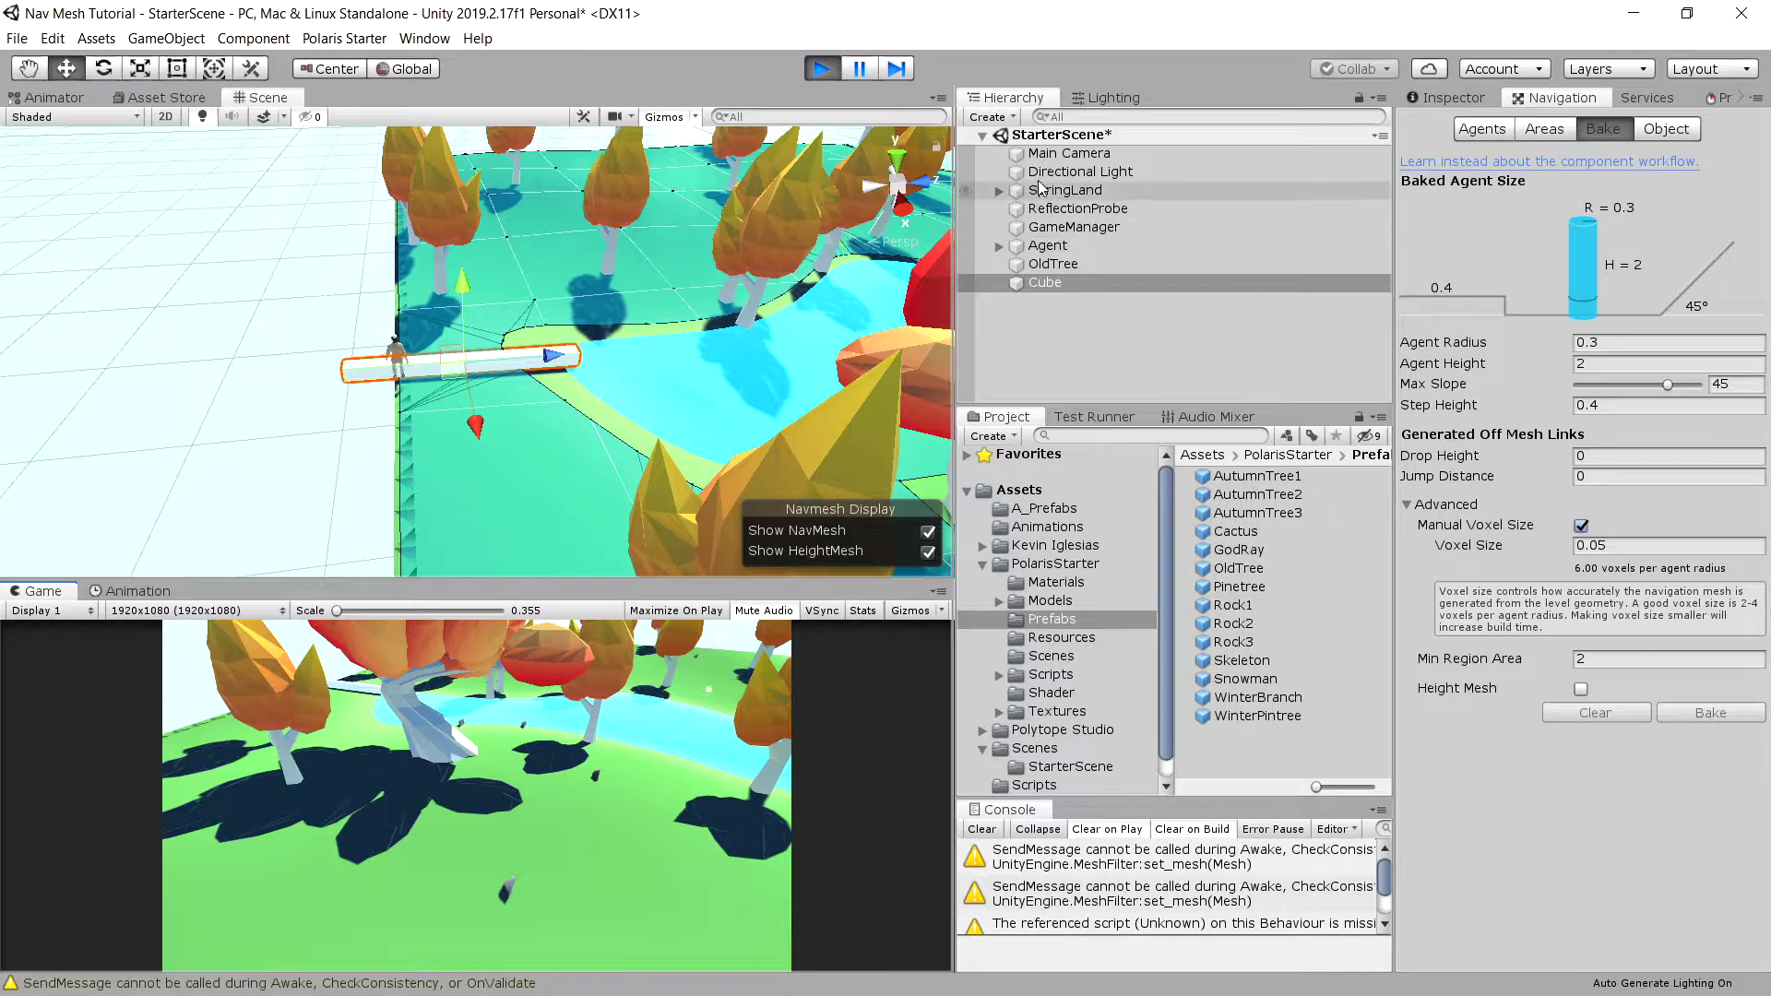
click(822, 69)
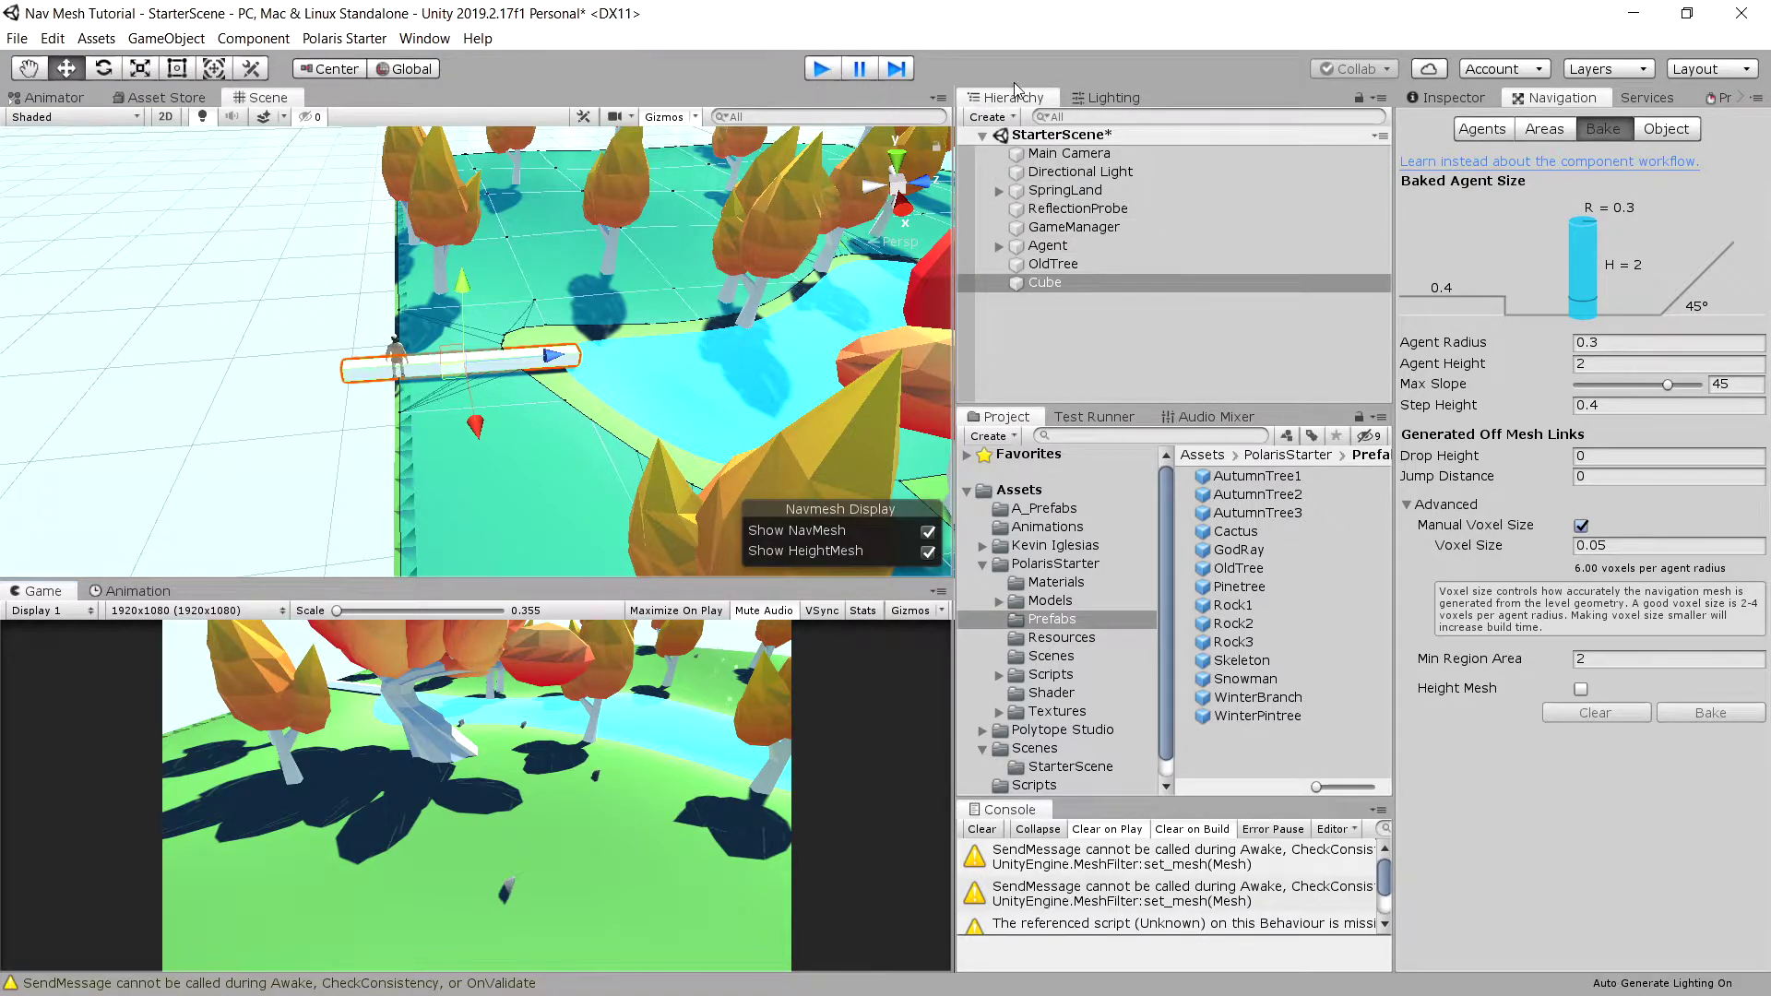
Step: Enable Carve on the cube's Nav Mesh Obstacle and run the scene with the nav mesh displayed
click(1429, 101)
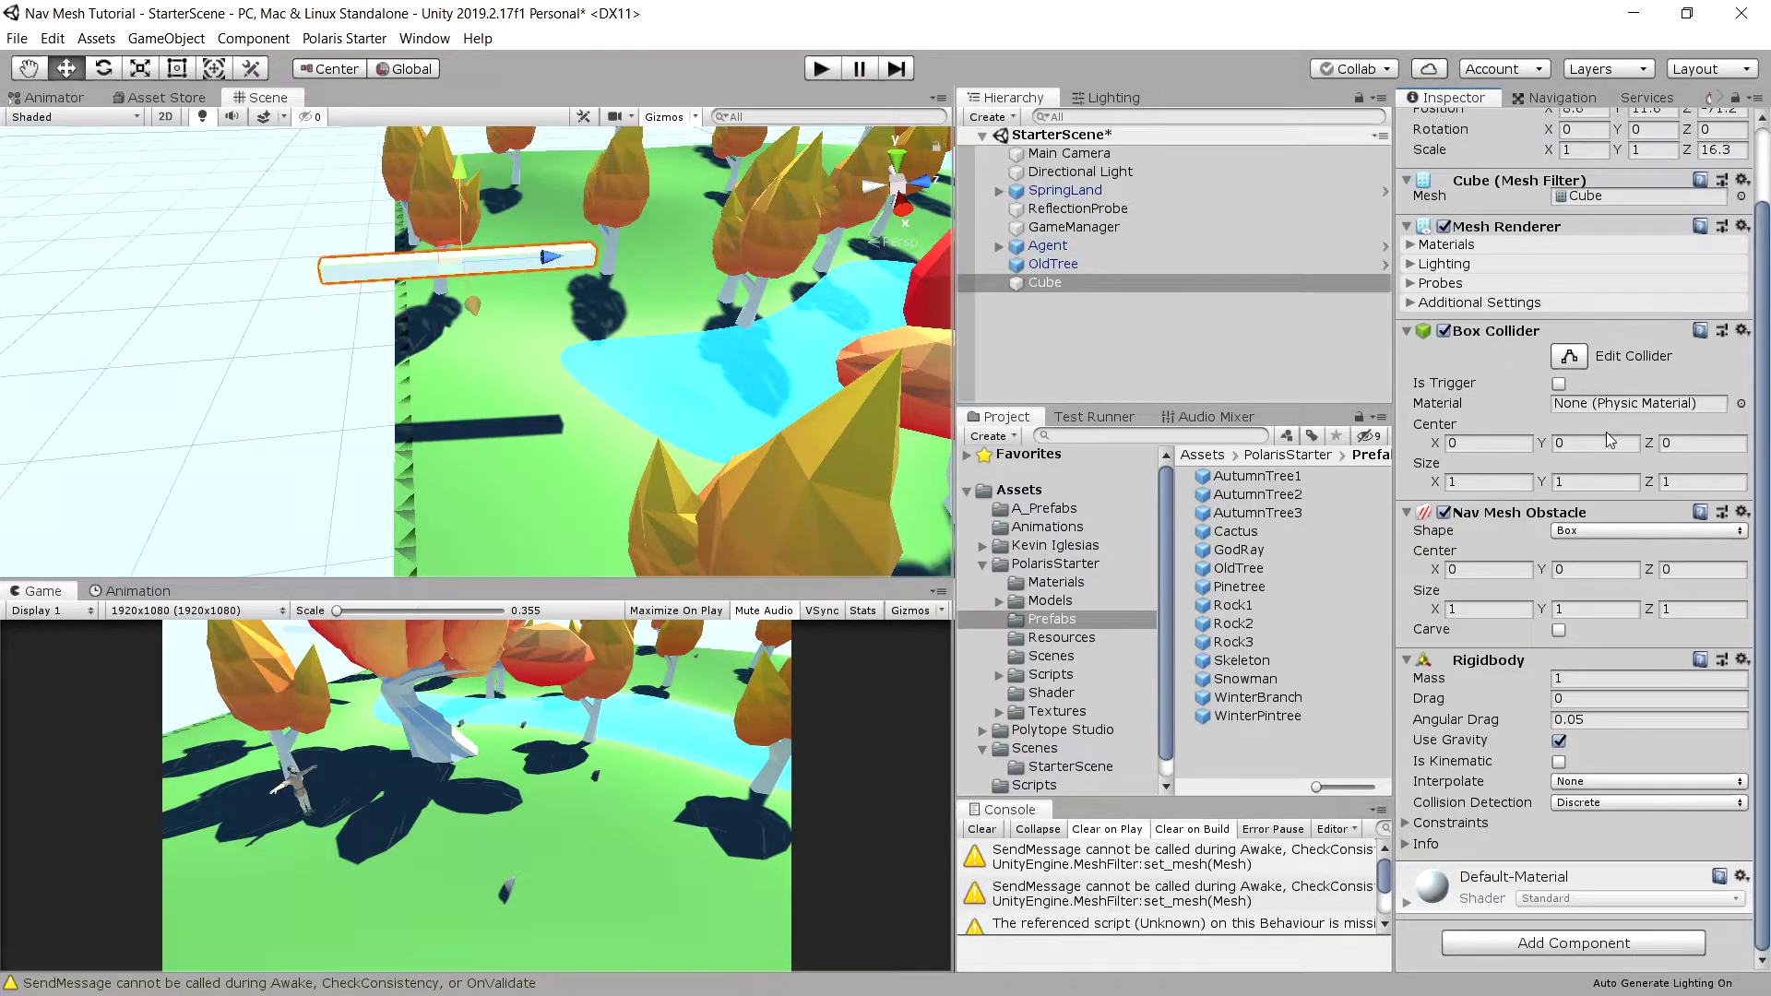
click(1558, 634)
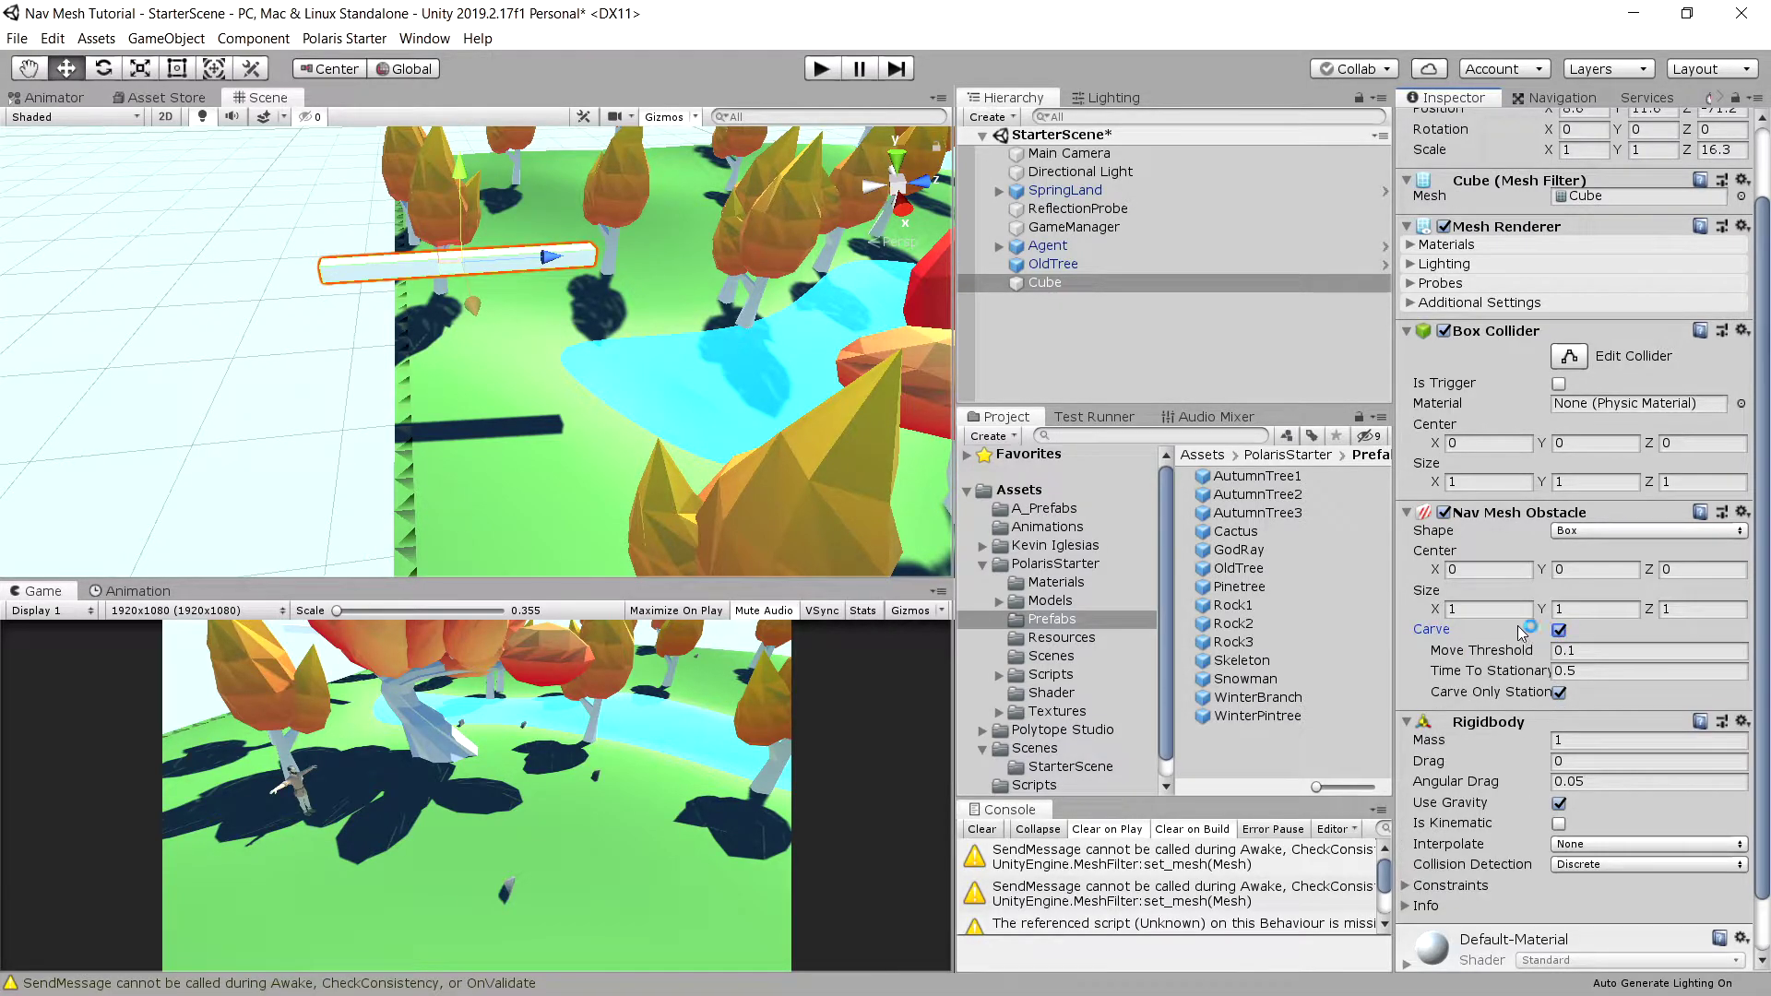
click(822, 69)
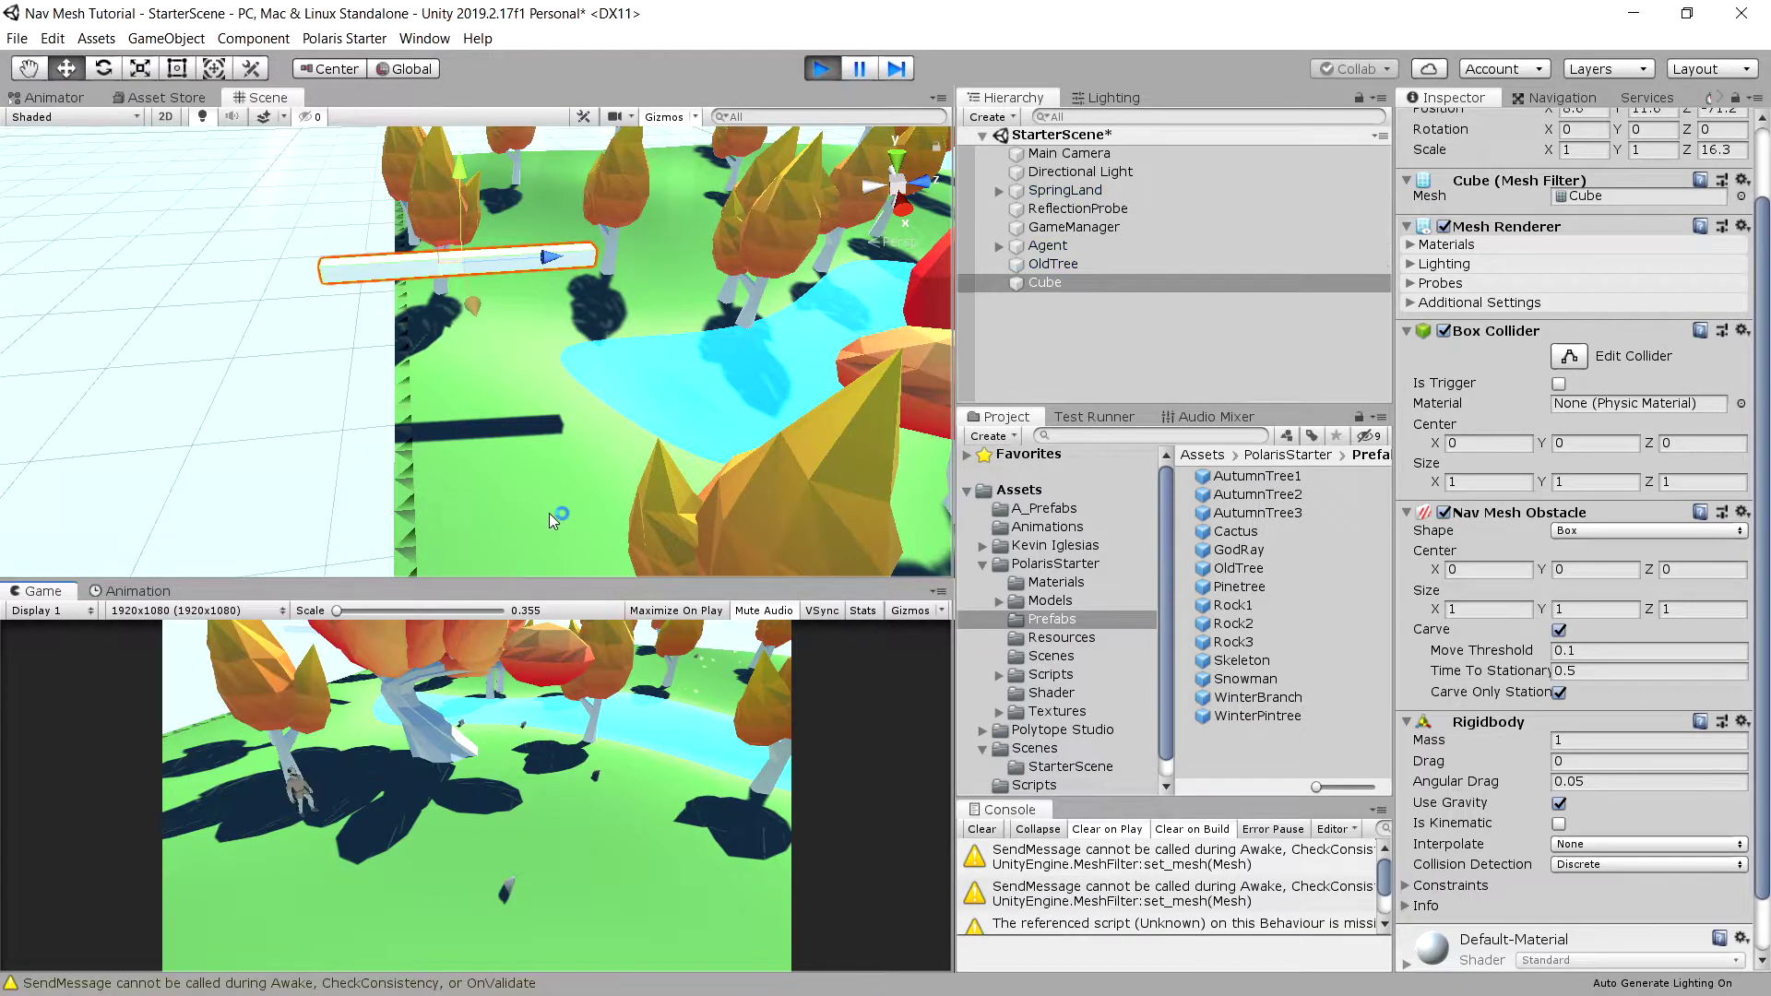
click(1537, 96)
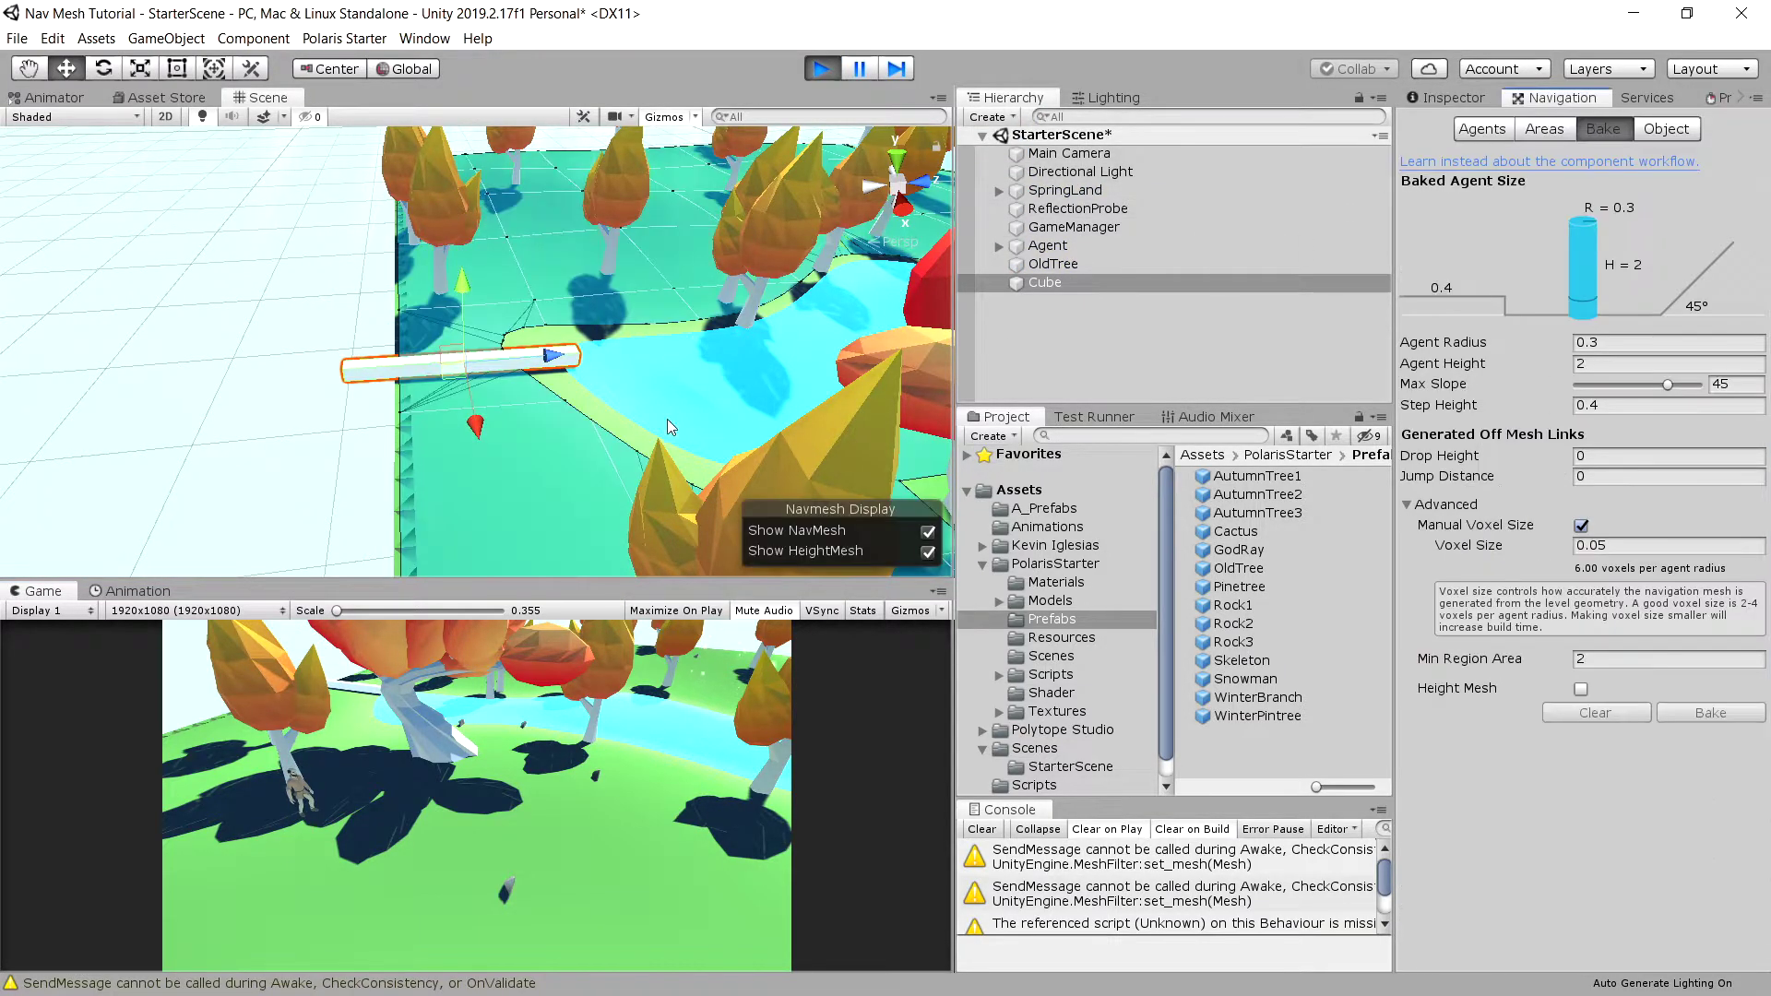
Step: Examine the nav mesh around the fallen cube and send the agent towards the area beyond it
scroll(480, 417, down, 5)
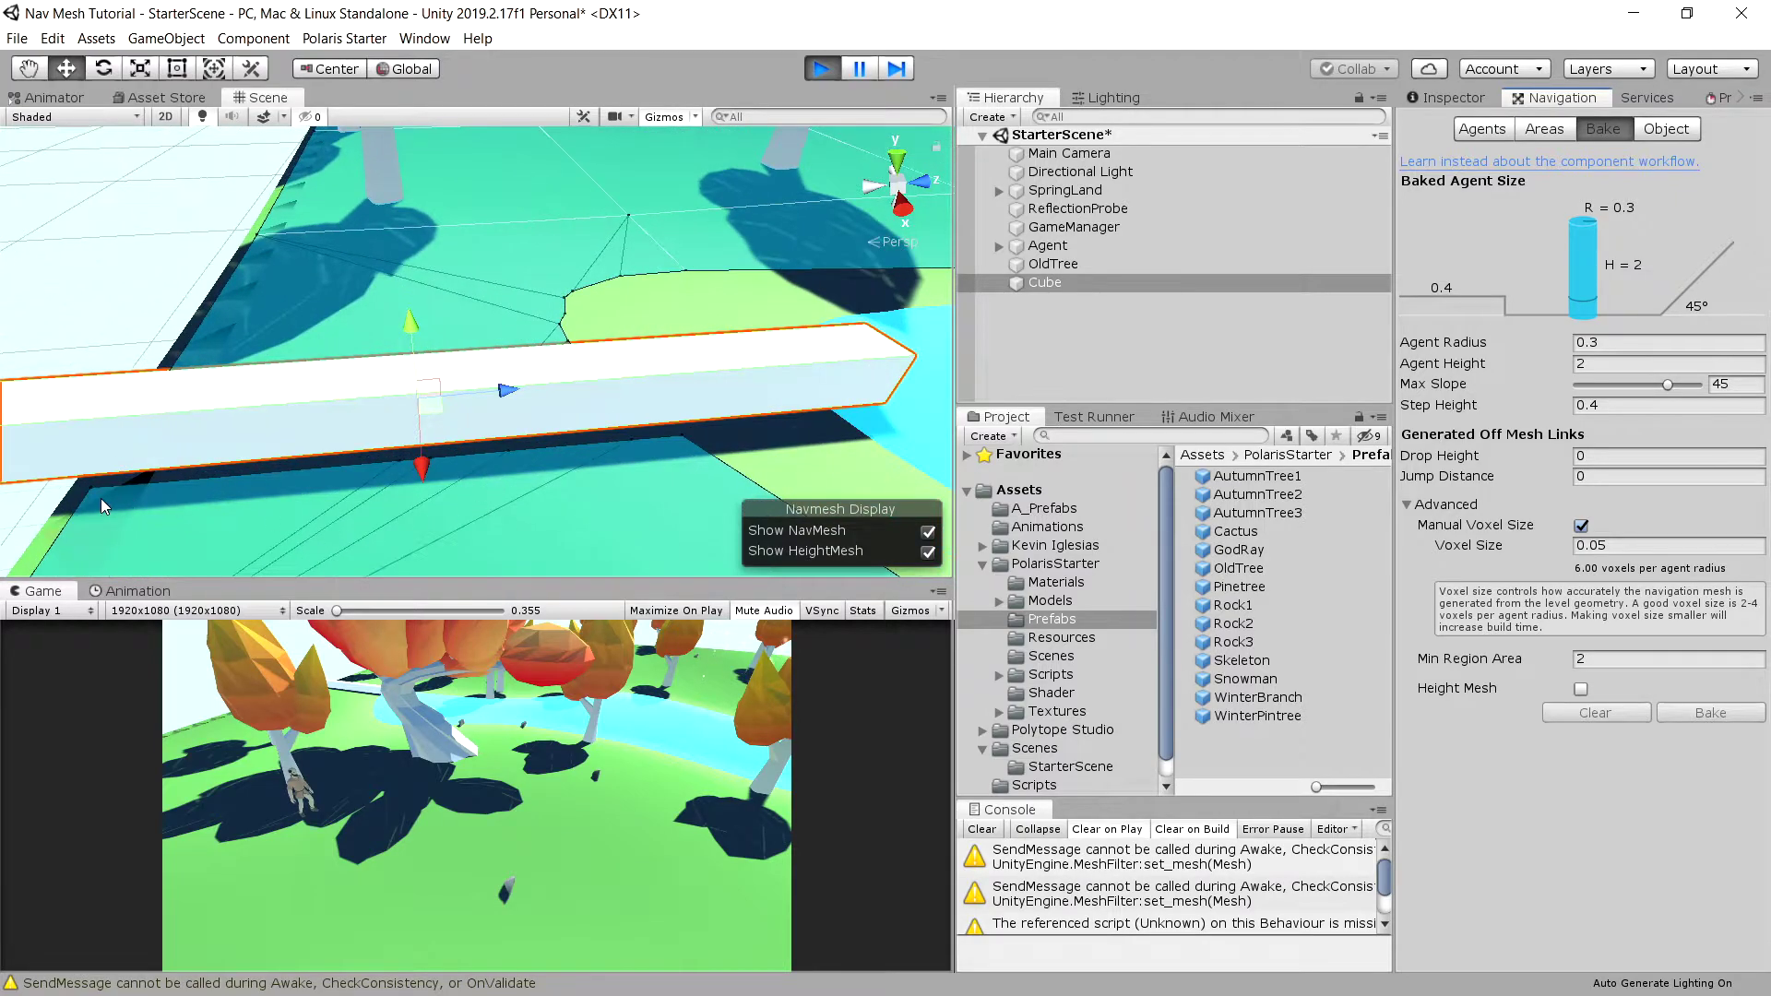
scroll(362, 455, up, 4)
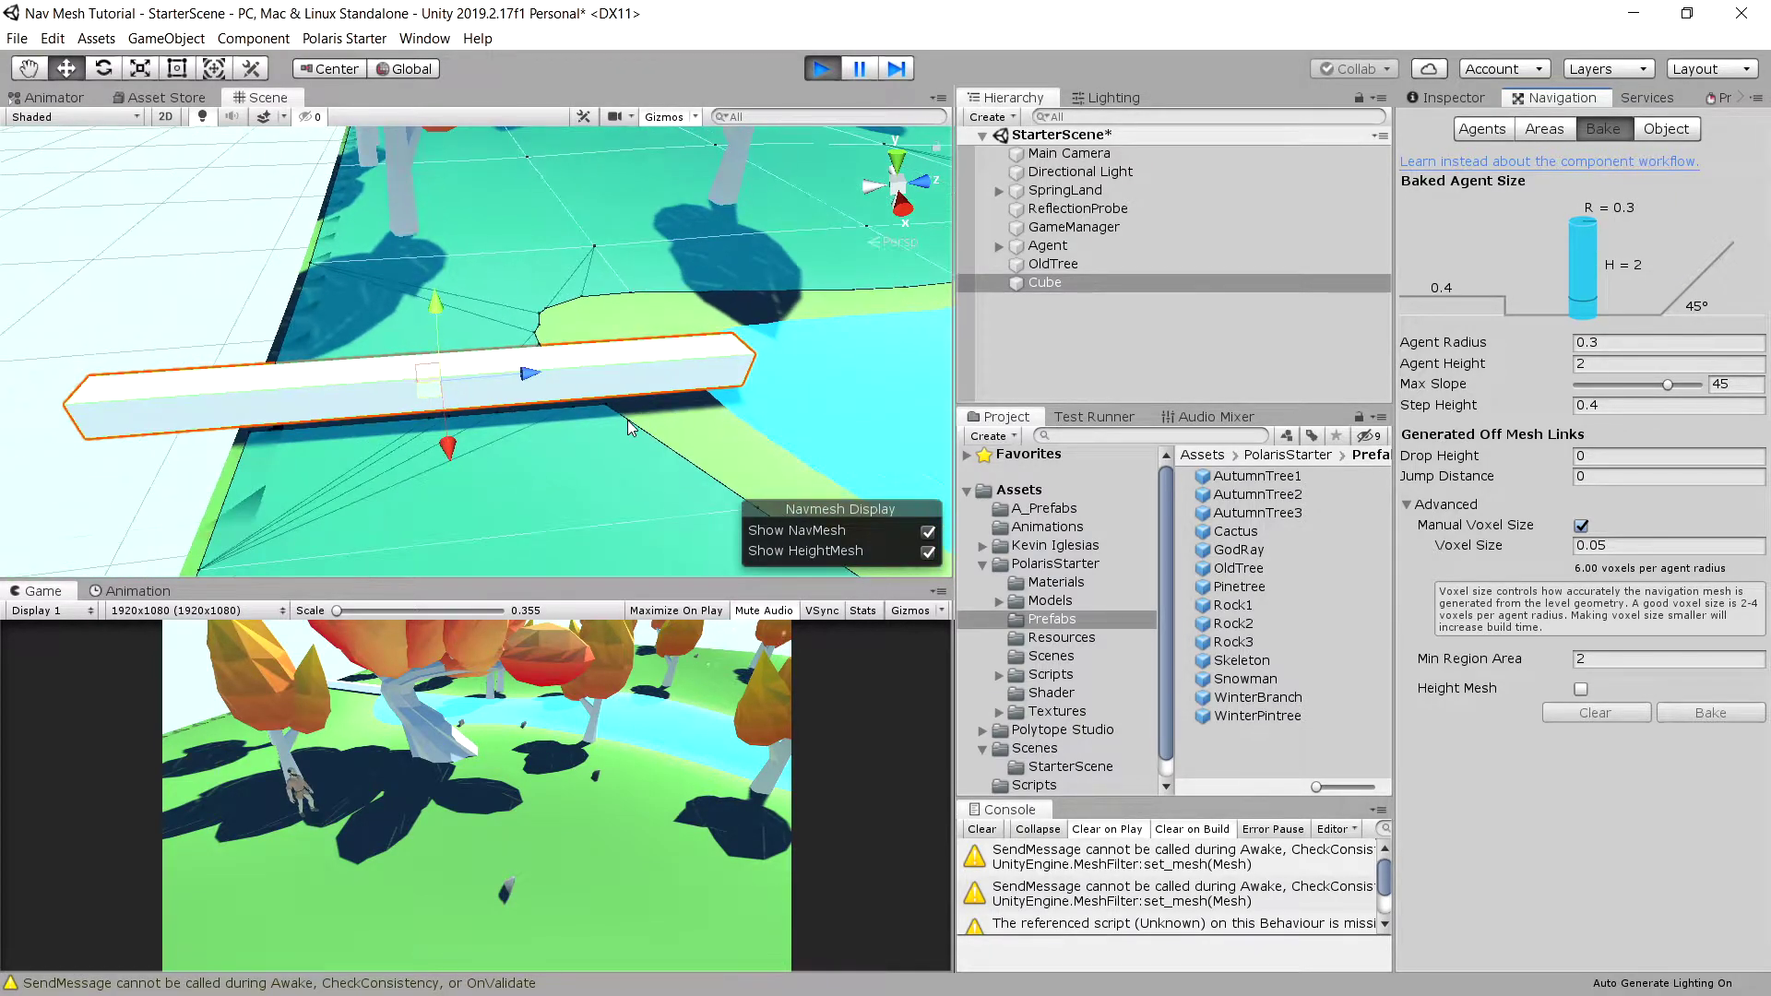
click(376, 683)
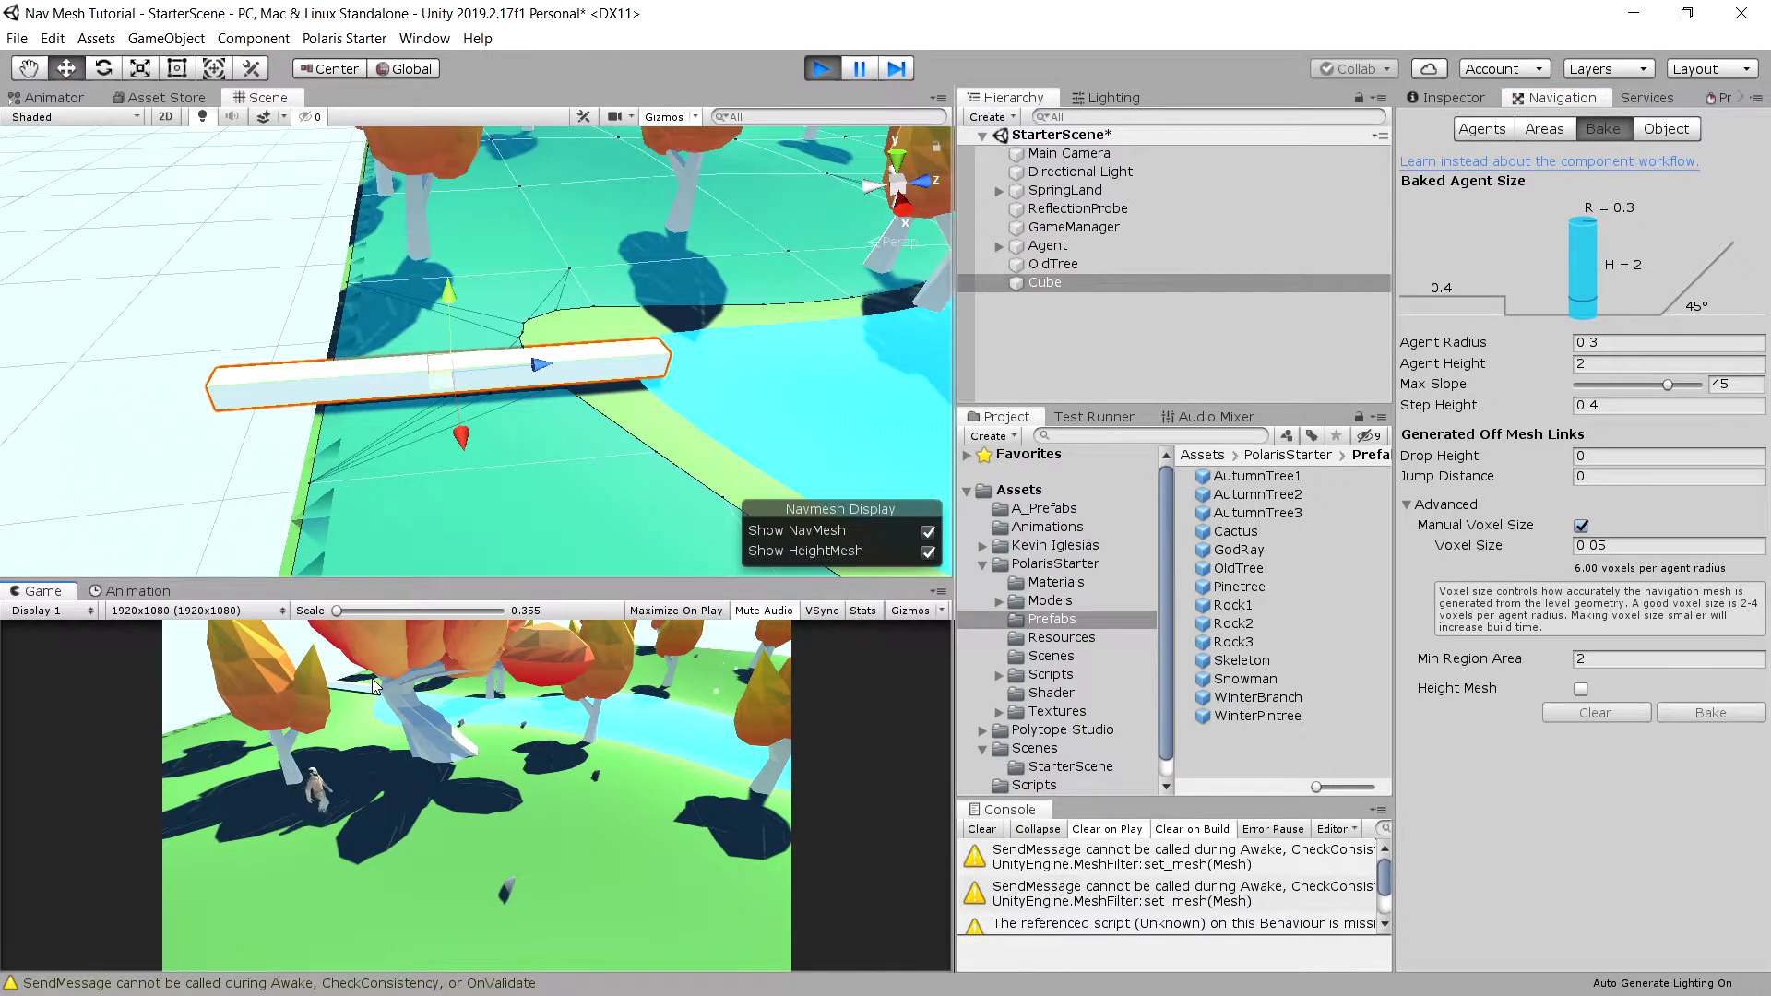
Step: Survey the nav mesh across the terrain around the cube and OldTree, and select an autumn tree behind the cube
scroll(728, 415, down, 10)
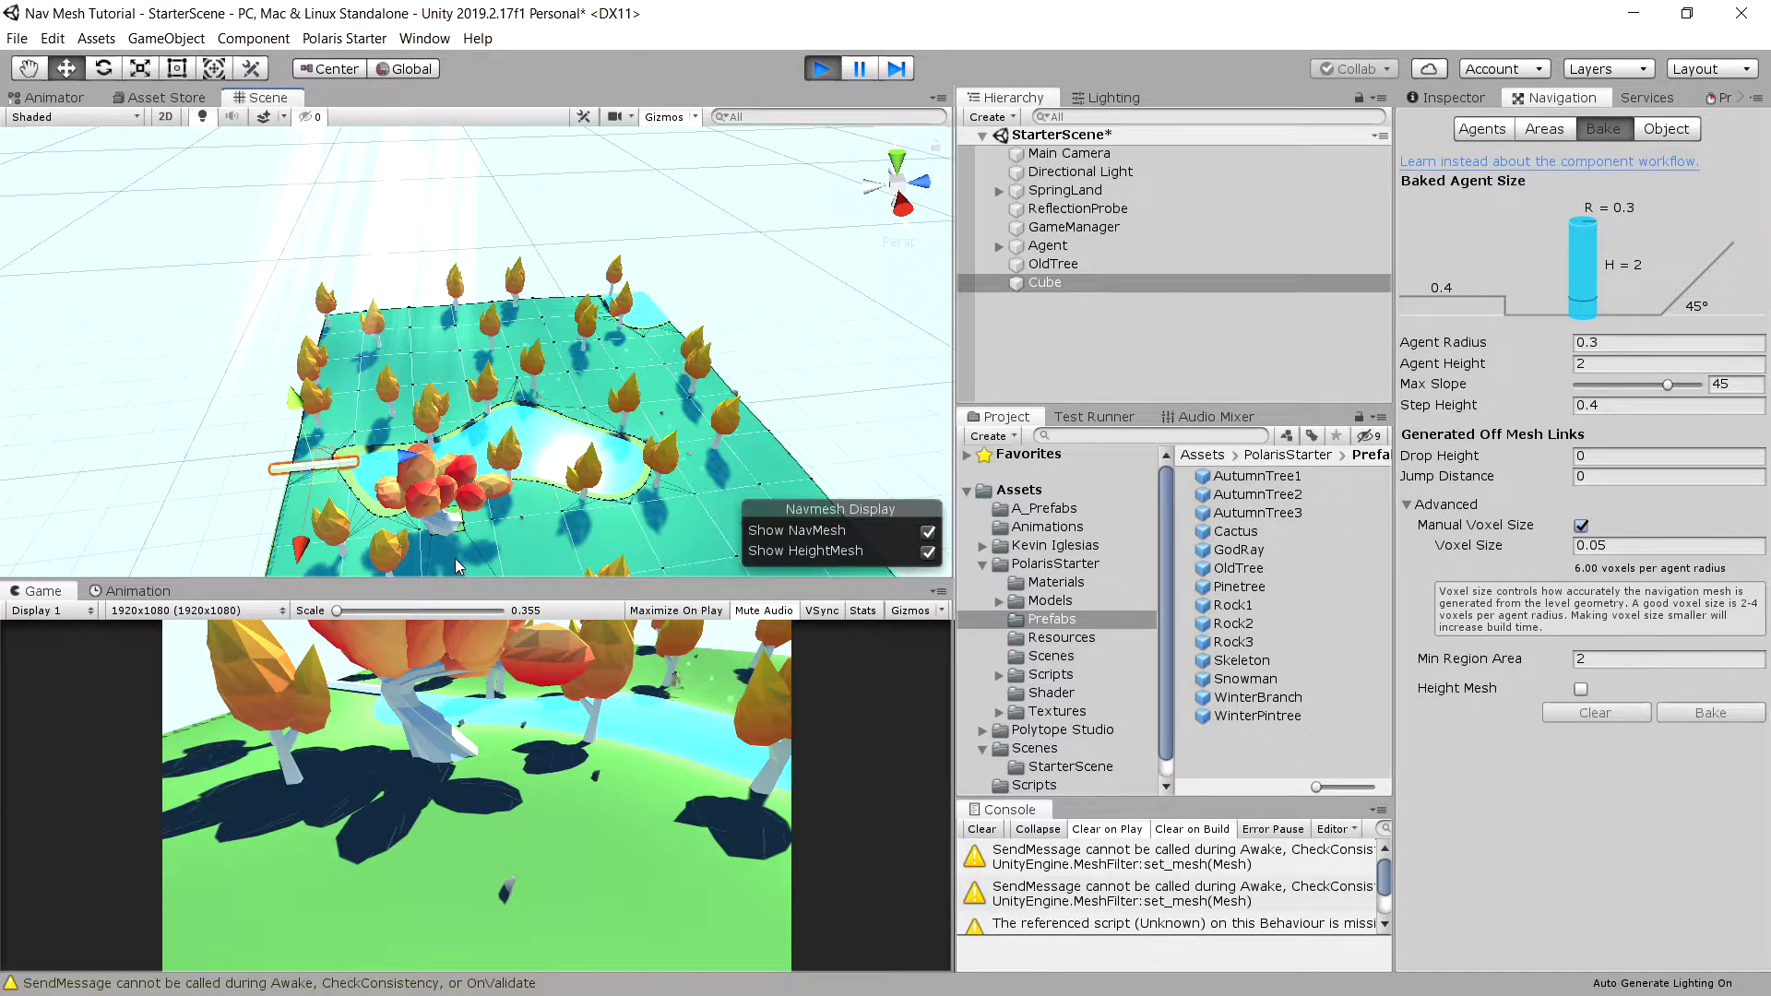
middle_drag(428, 506, 534, 488)
scroll(533, 487, up, 2)
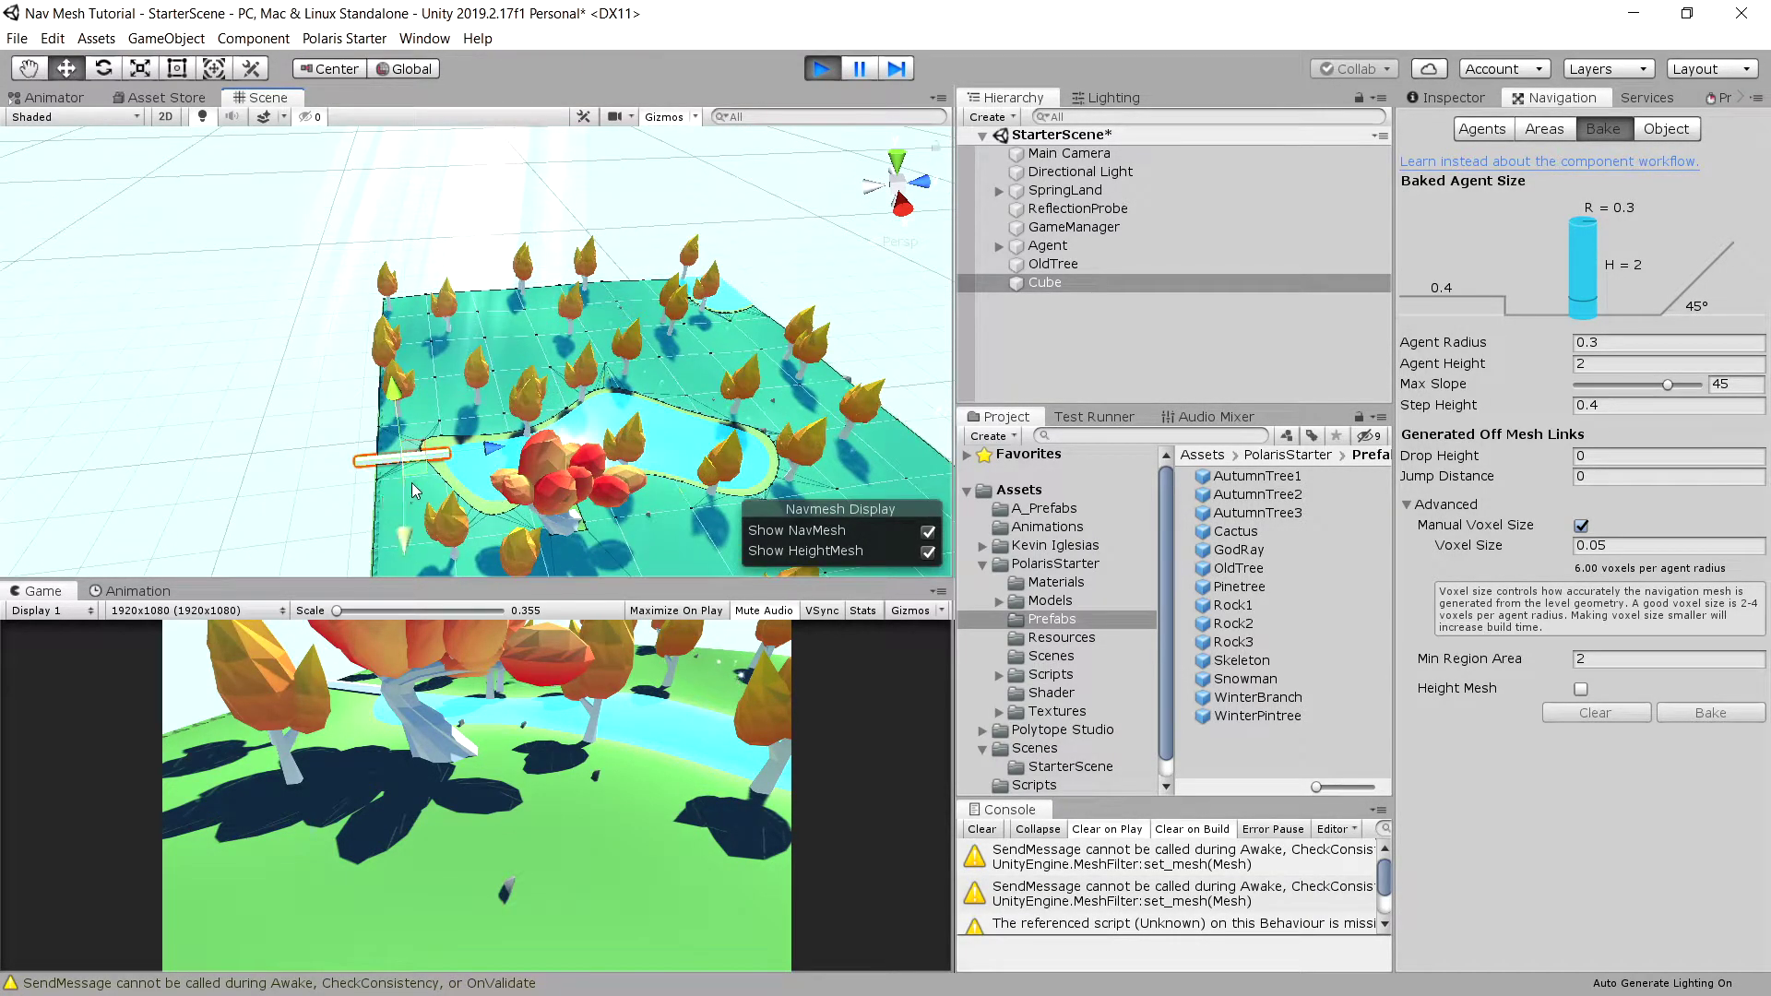
middle_drag(577, 507, 607, 414)
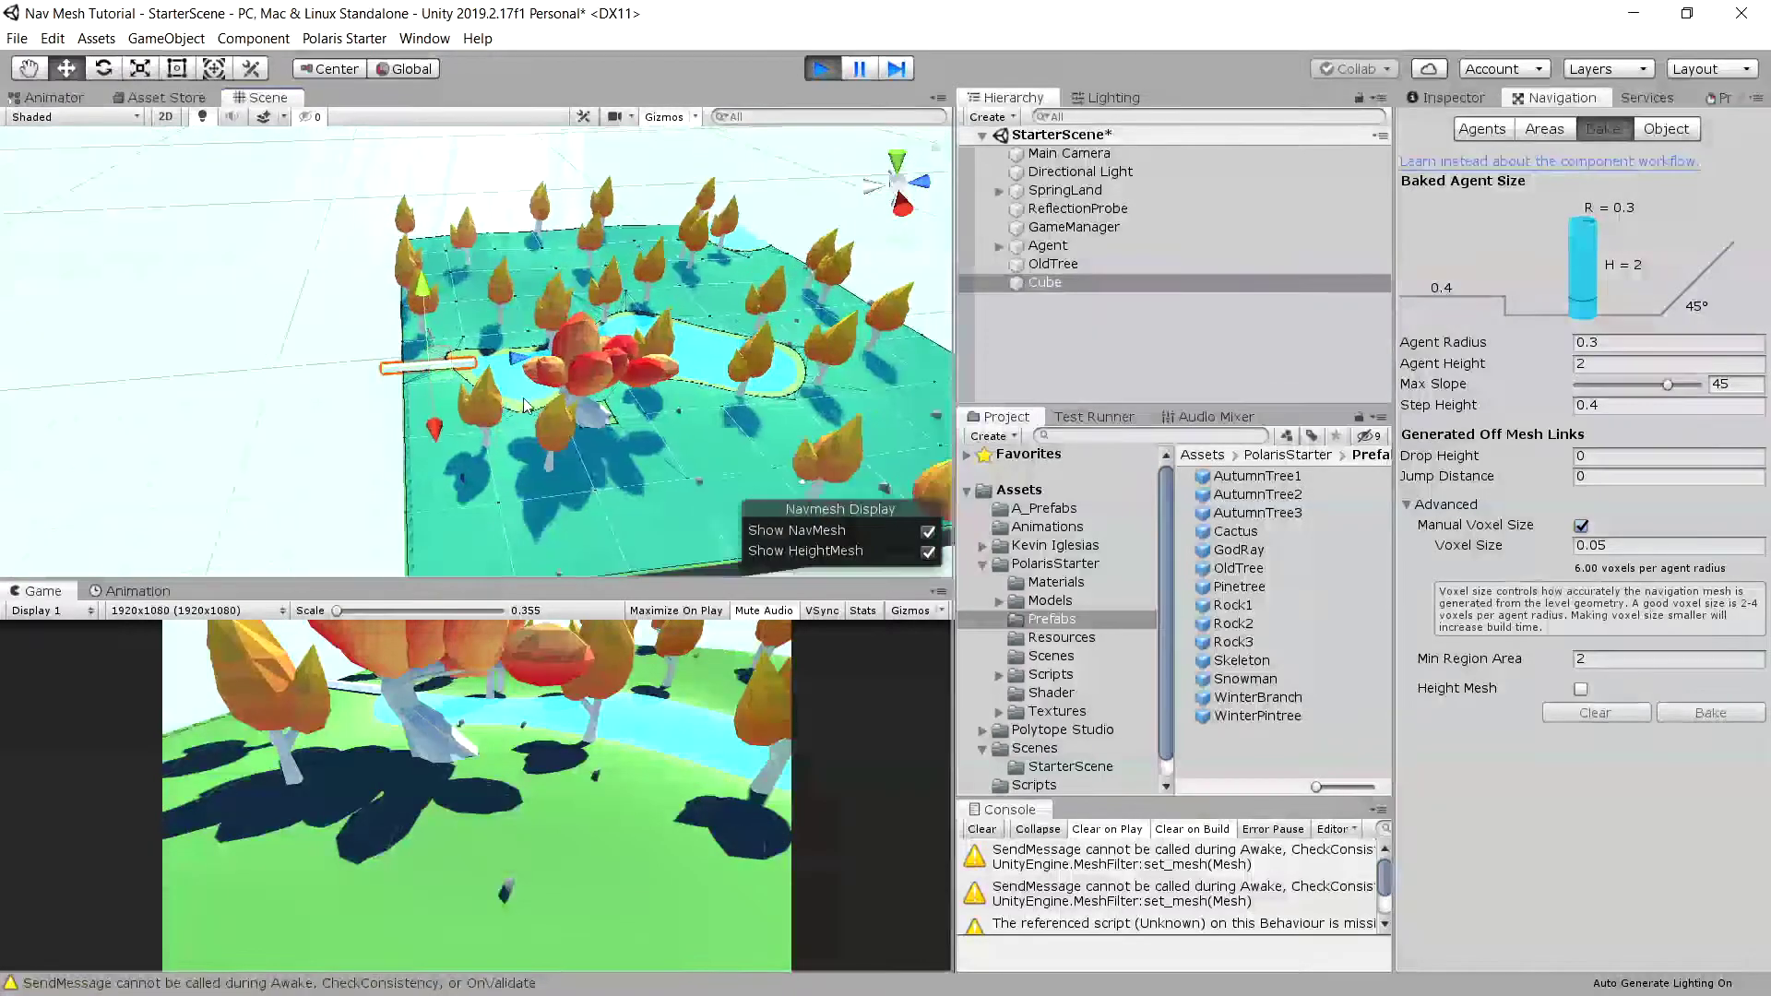
scroll(606, 413, up, 5)
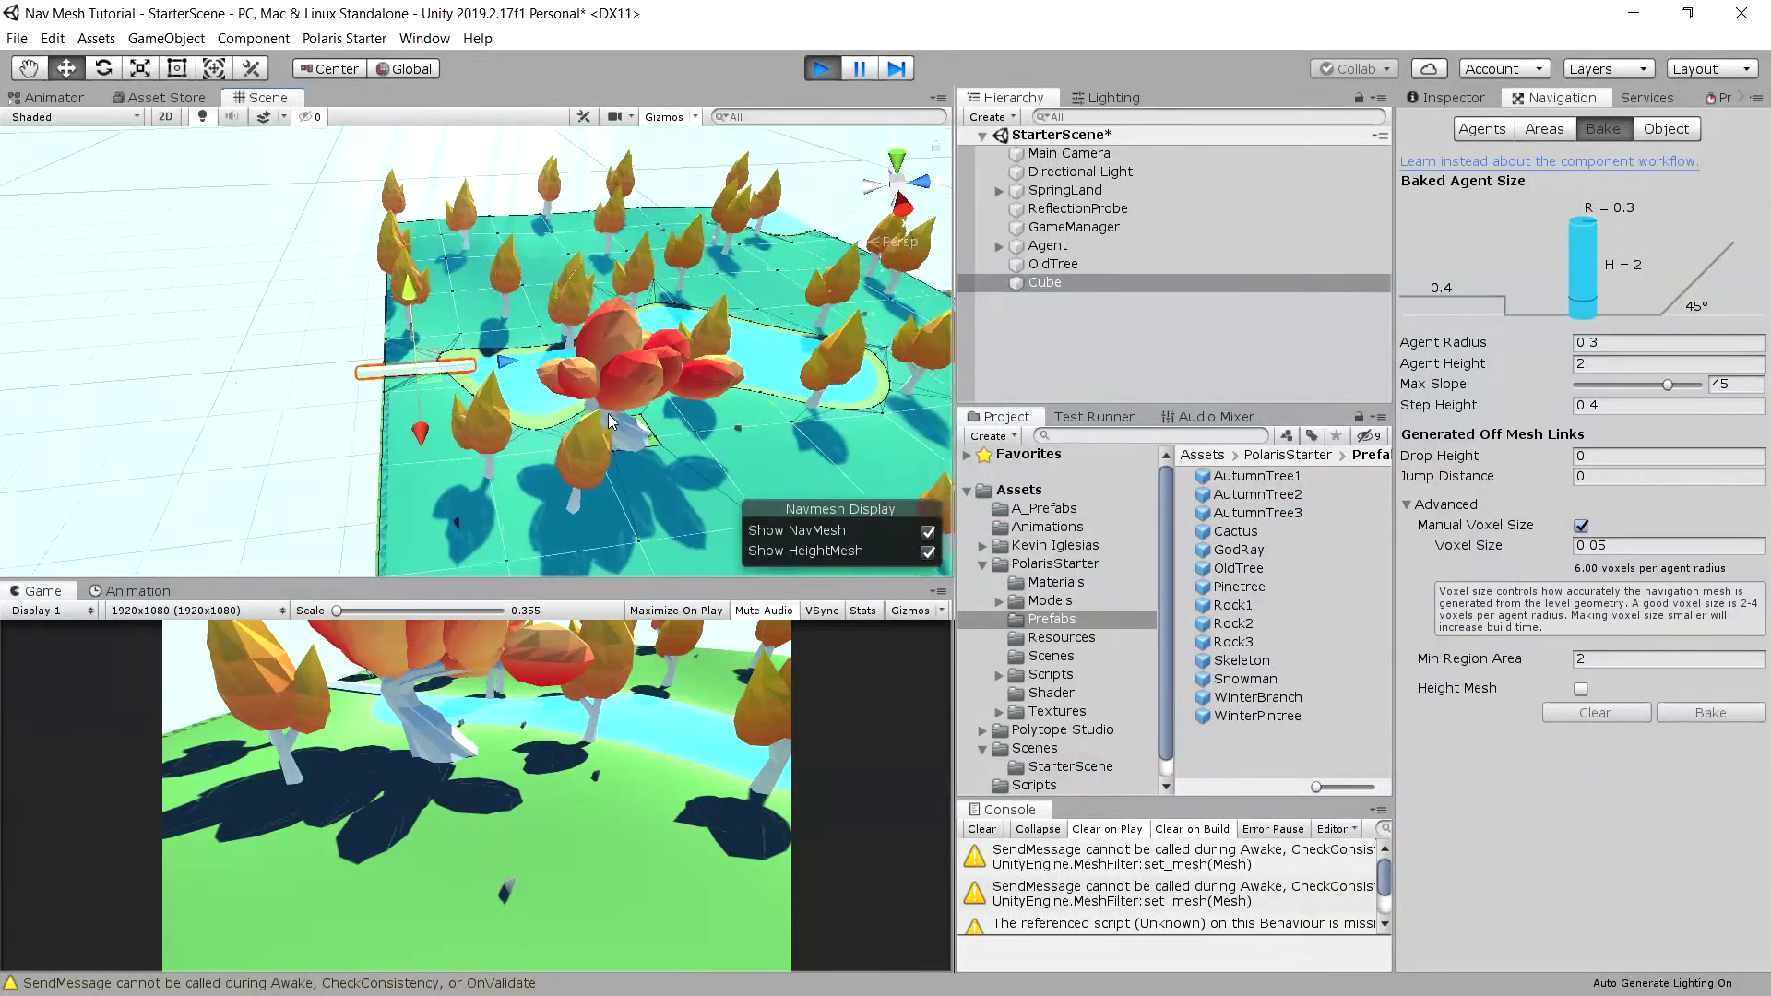
click(506, 262)
scroll(342, 299, up, 2)
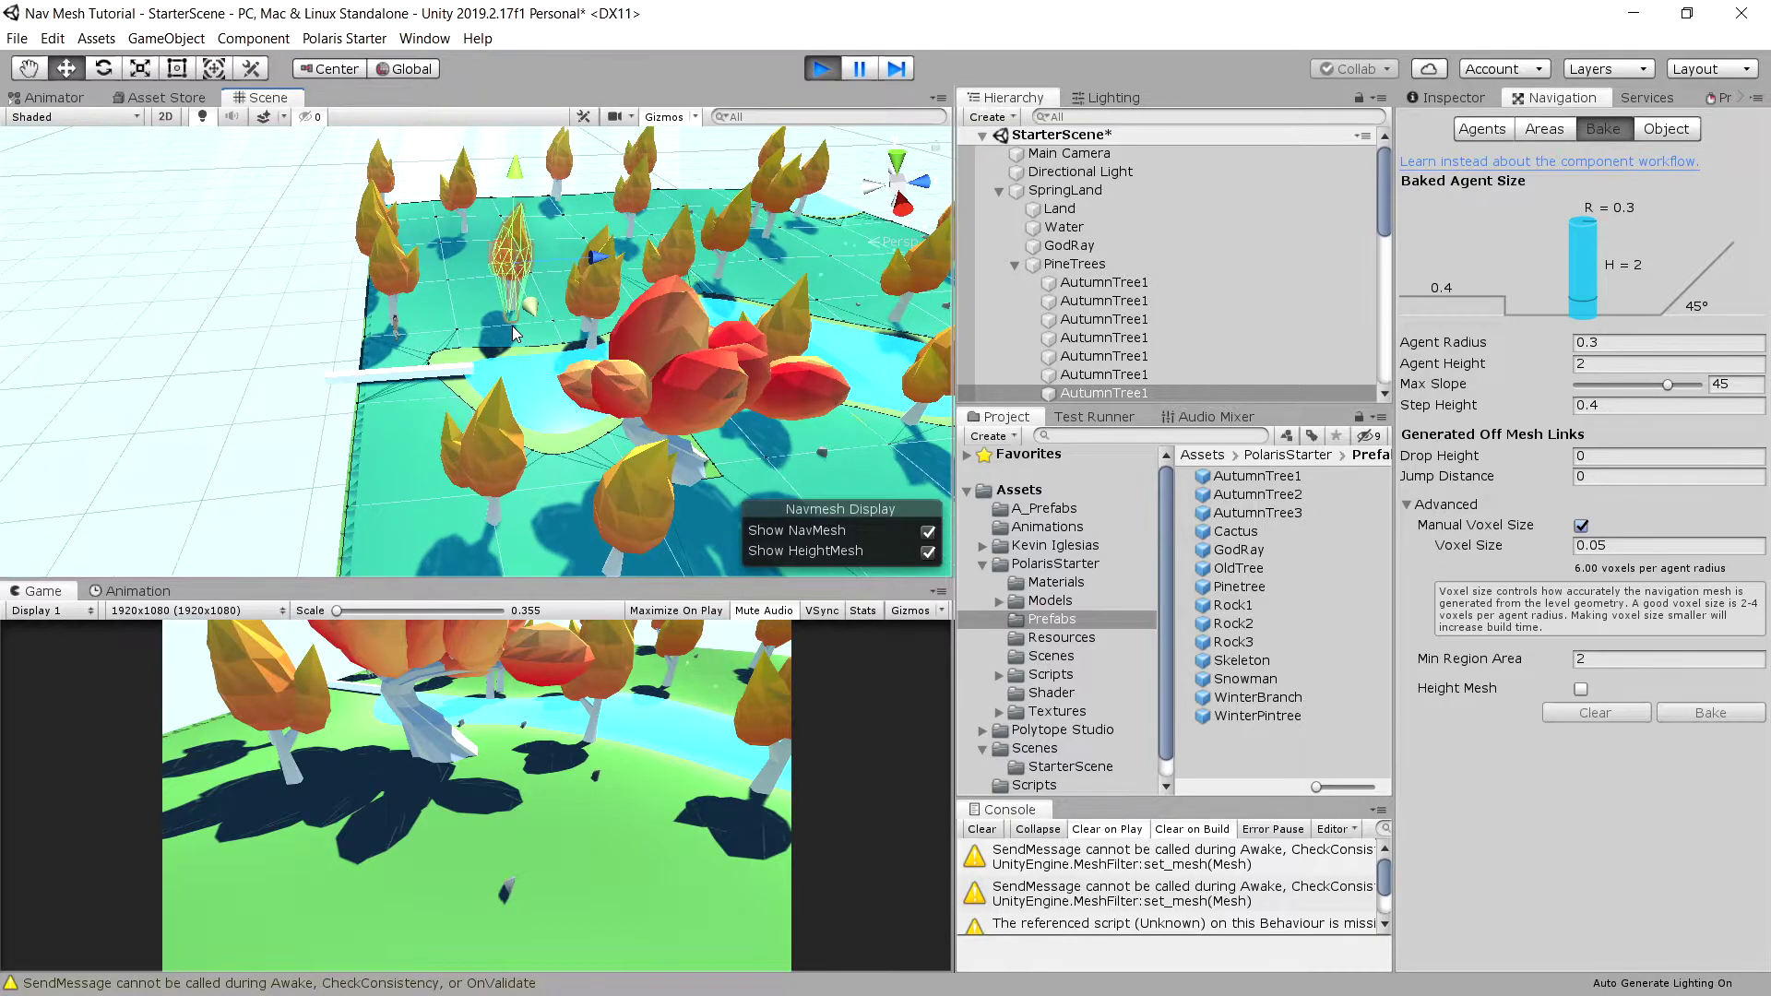